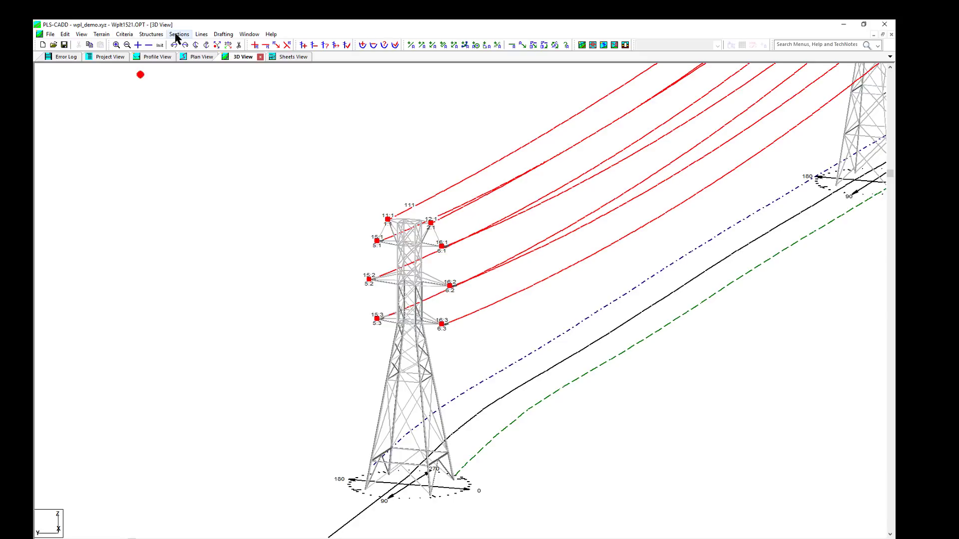
Step: Open the Circuit and Phase Labels table via Sections > Electric > Define Circuits and Phases
{"action": "left_click", "coordinate": [178, 34]}
{"action": "mouse_move", "coordinate": [302, 242]}
{"action": "mouse_move", "coordinate": [363, 242]}
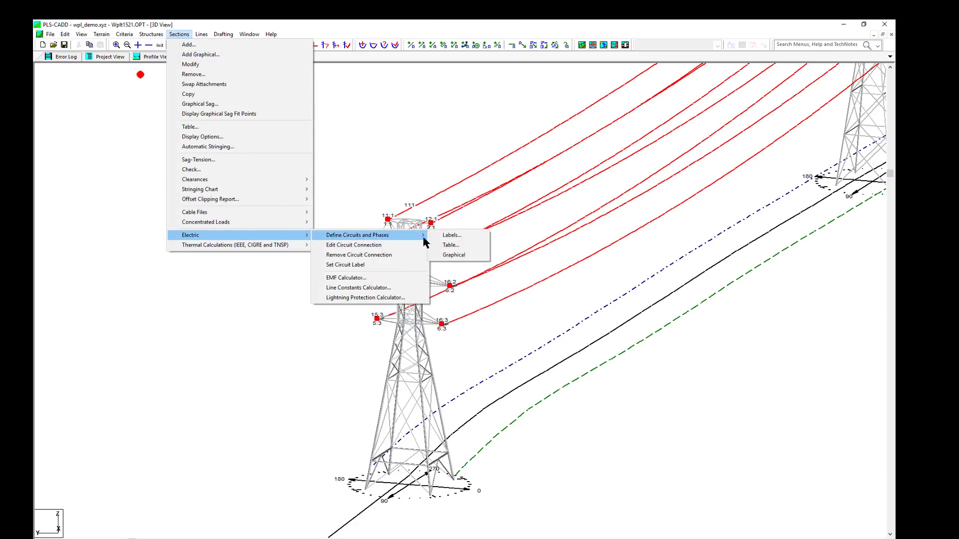
{"action": "left_click", "coordinate": [470, 239]}
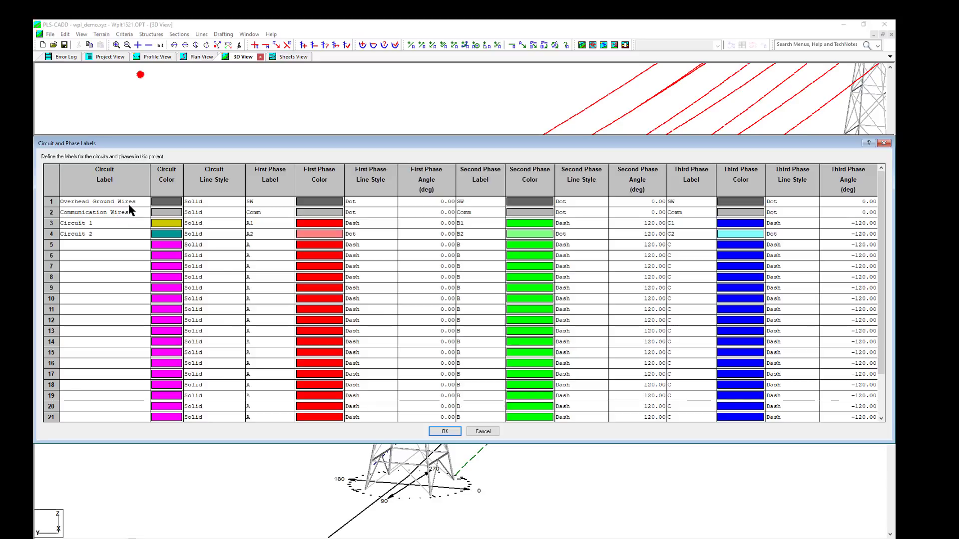
Step: Review the table's right-click options for single rows, the selected labels and the whole table
{"action": "right_click", "coordinate": [51, 202]}
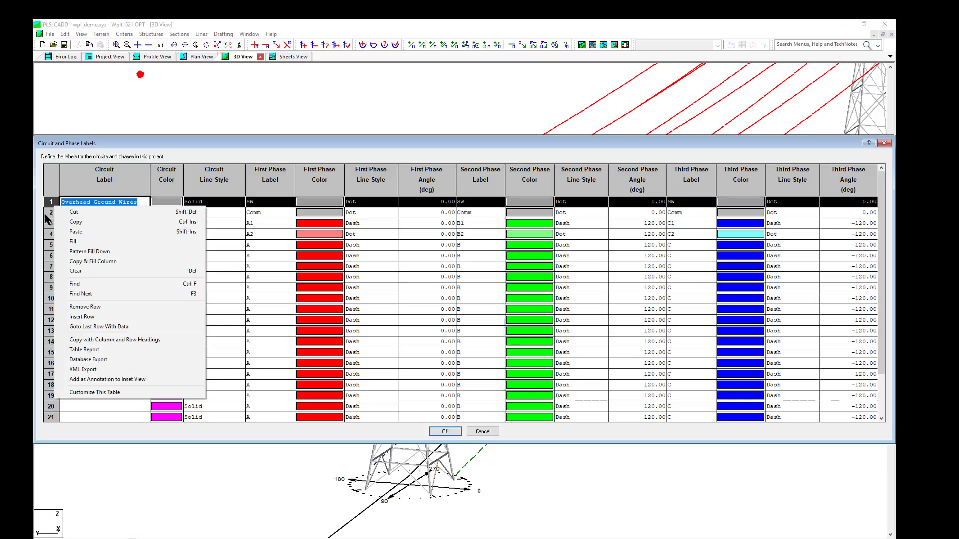
{"action": "right_click", "coordinate": [51, 215]}
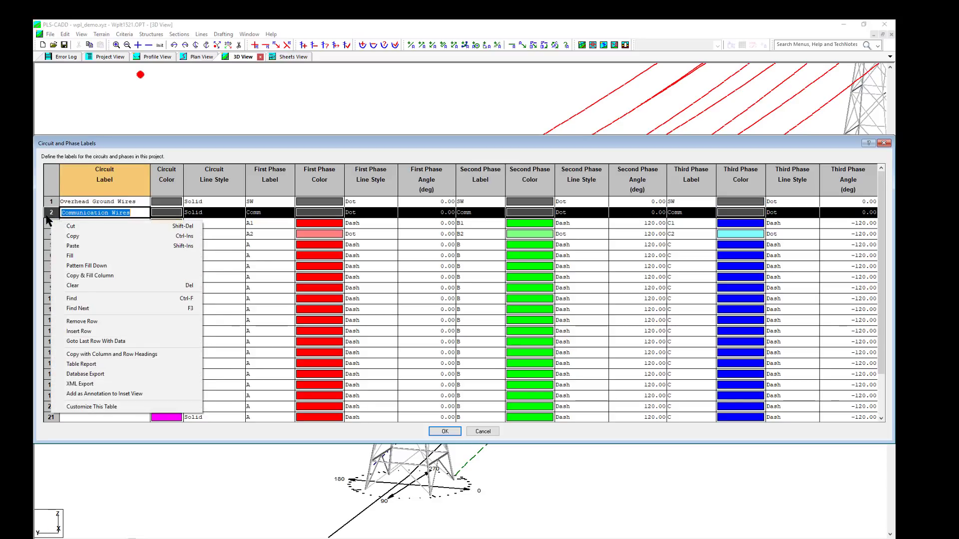
{"action": "left_click", "coordinate": [258, 213]}
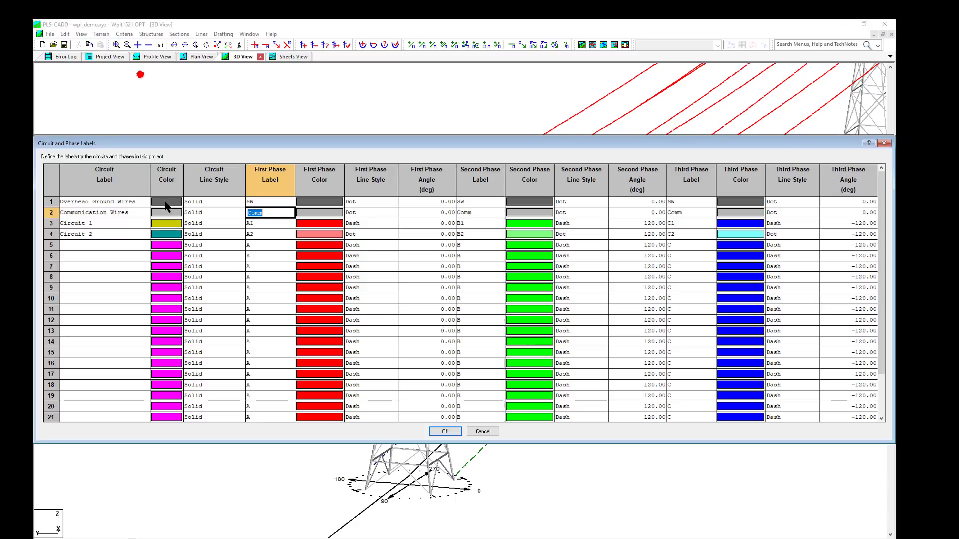
{"action": "left_click_drag", "start_coordinate": [139, 205], "coordinate": [136, 239]}
{"action": "right_click", "coordinate": [136, 239]}
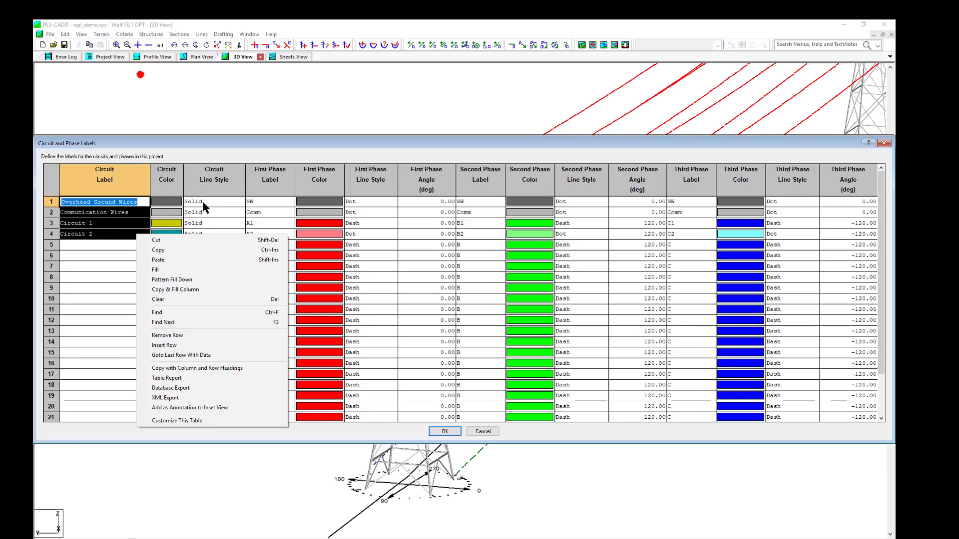
{"action": "left_click", "coordinate": [204, 202]}
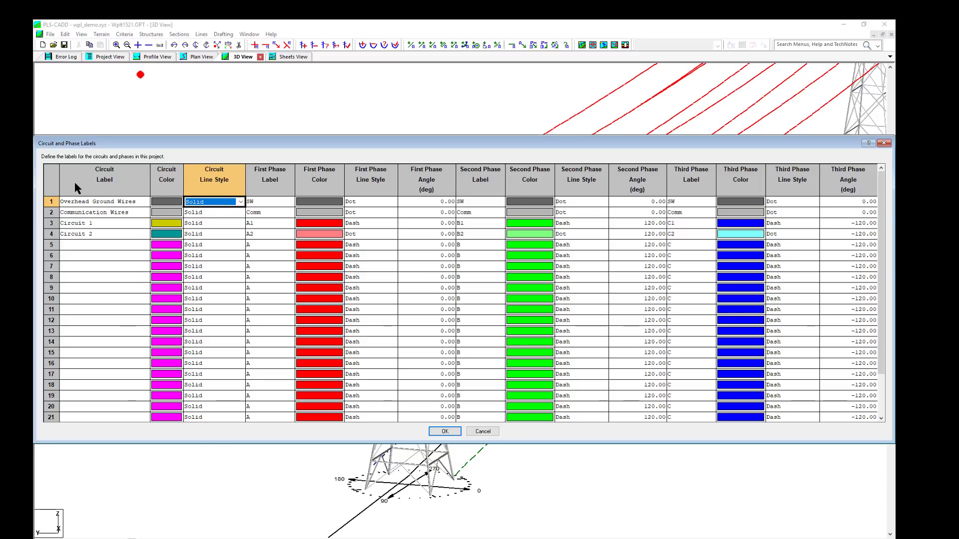
{"action": "left_click", "coordinate": [56, 186]}
{"action": "right_click", "coordinate": [59, 188]}
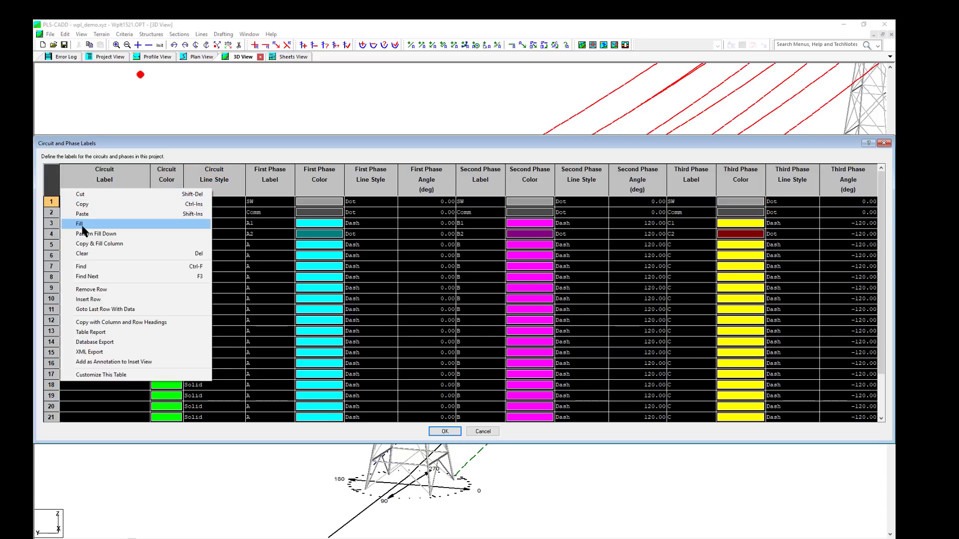
{"action": "left_click", "coordinate": [100, 253]}
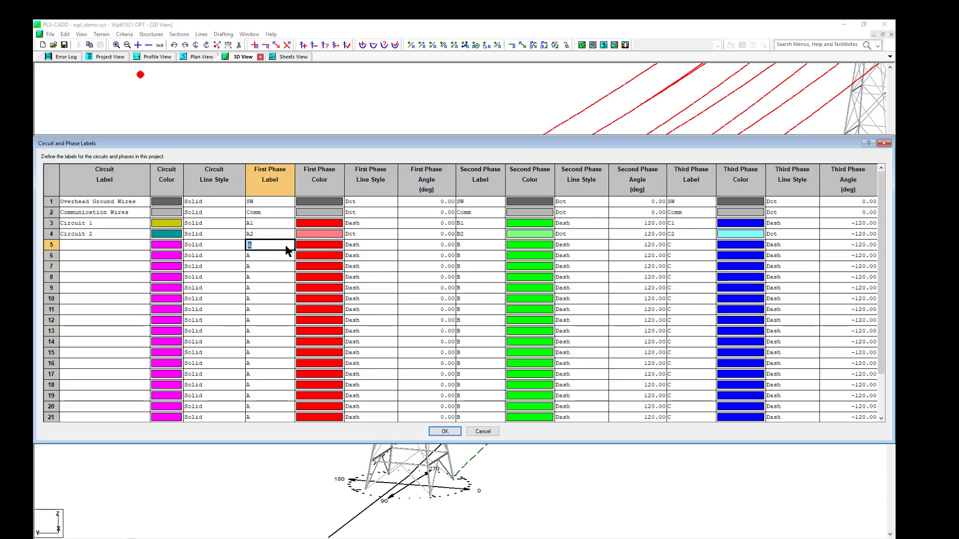
Step: Check the Overhead Ground Wires colour and line style, keeping grey and Solid
{"action": "left_click", "coordinate": [218, 234]}
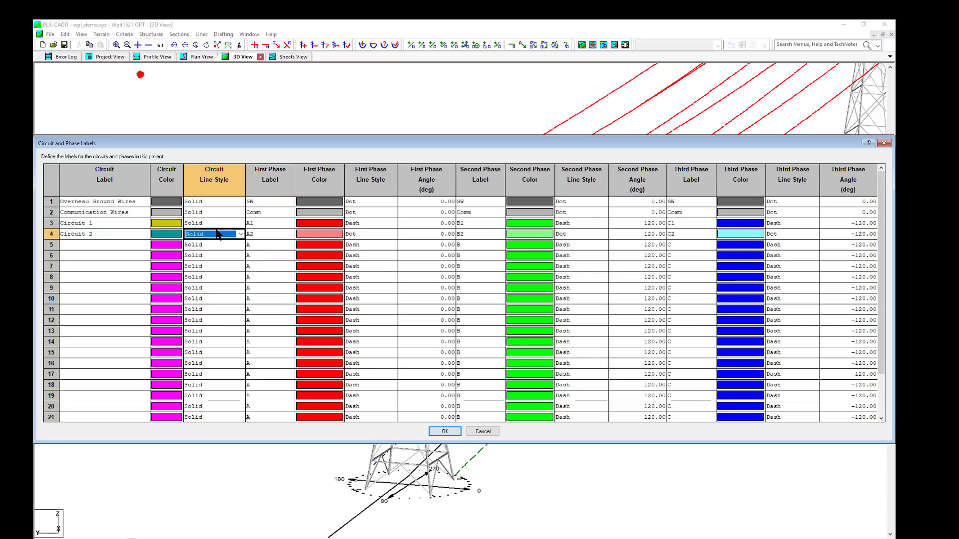
{"action": "left_click", "coordinate": [174, 204]}
{"action": "left_click", "coordinate": [174, 205]}
{"action": "left_click", "coordinate": [461, 355]}
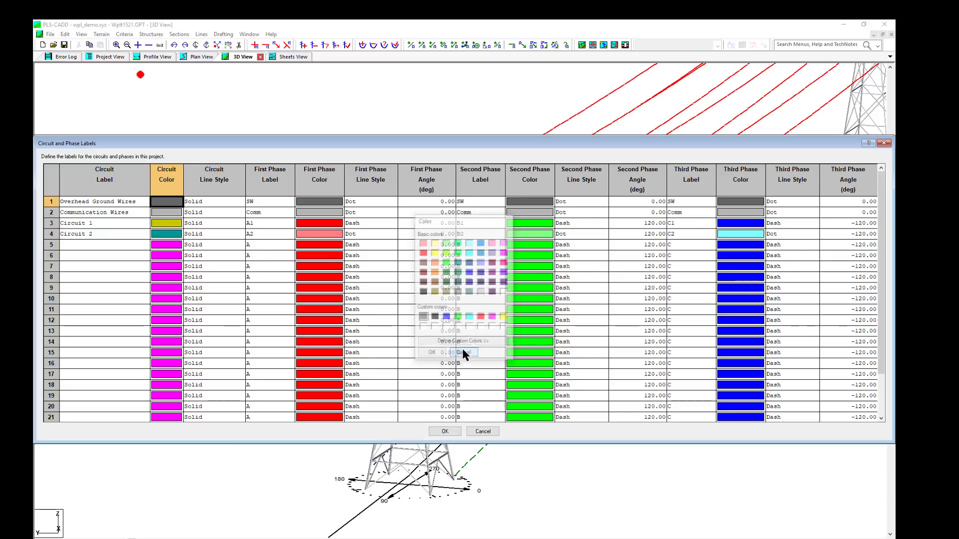
{"action": "left_click", "coordinate": [228, 202]}
{"action": "left_click", "coordinate": [228, 202]}
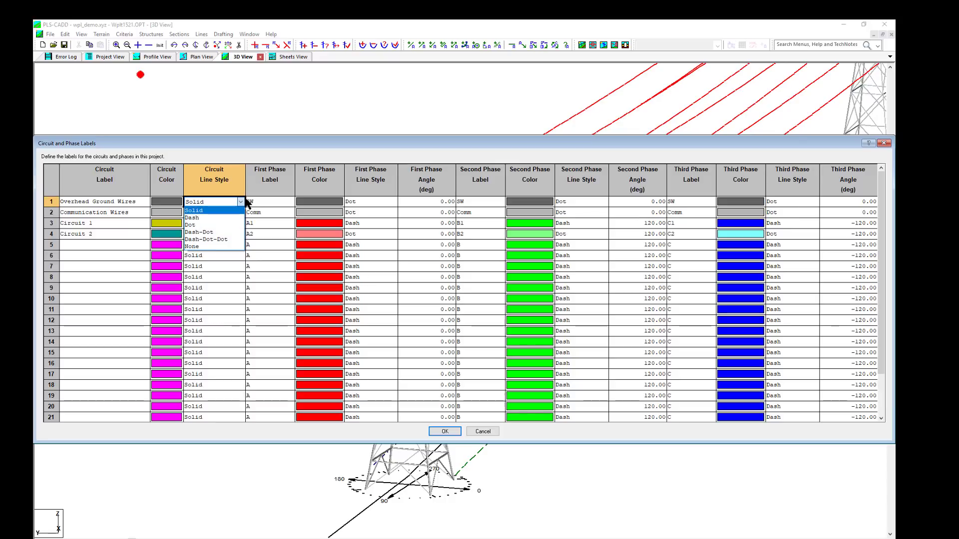
{"action": "left_click", "coordinate": [242, 201]}
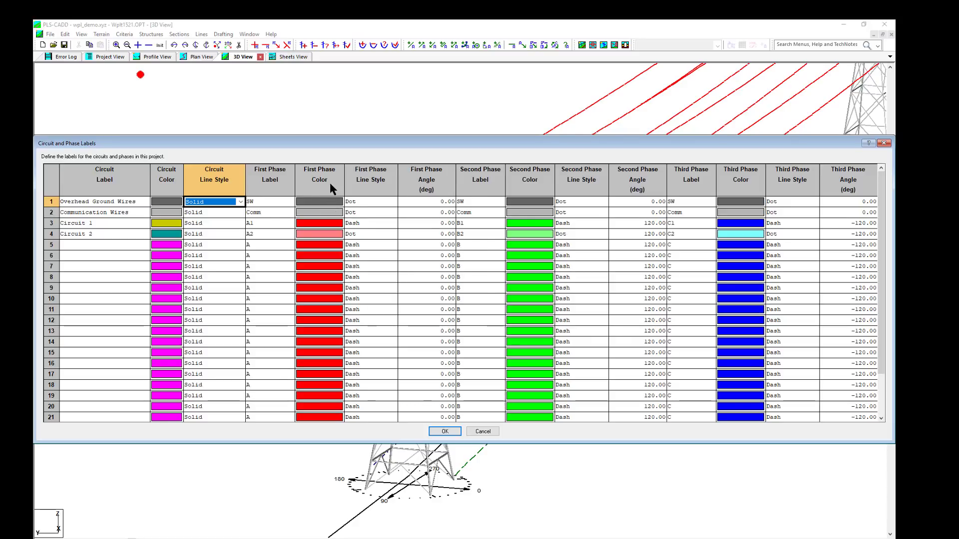
Step: Inspect the First Phase Line Style and First Phase Angle columns without changing values
{"action": "right_click", "coordinate": [371, 183]}
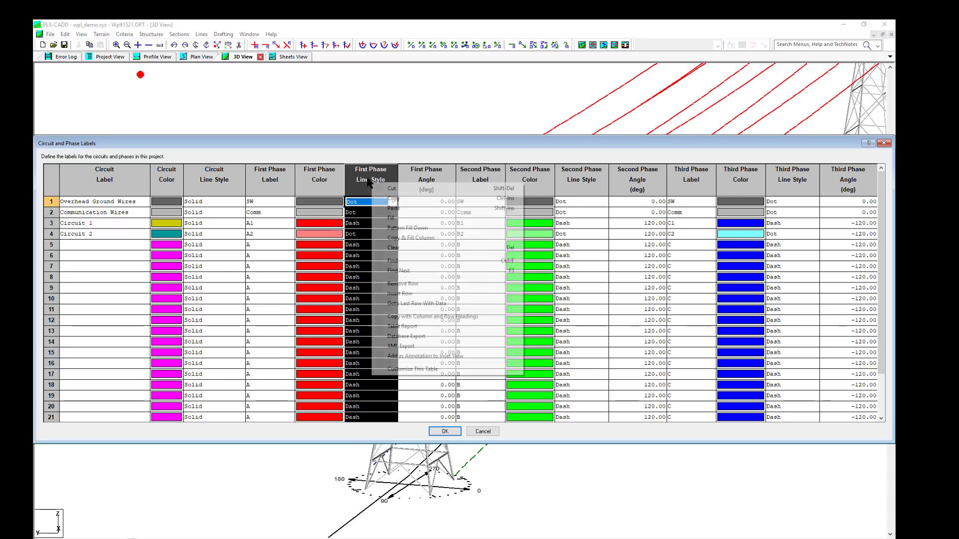
{"action": "left_click", "coordinate": [331, 212]}
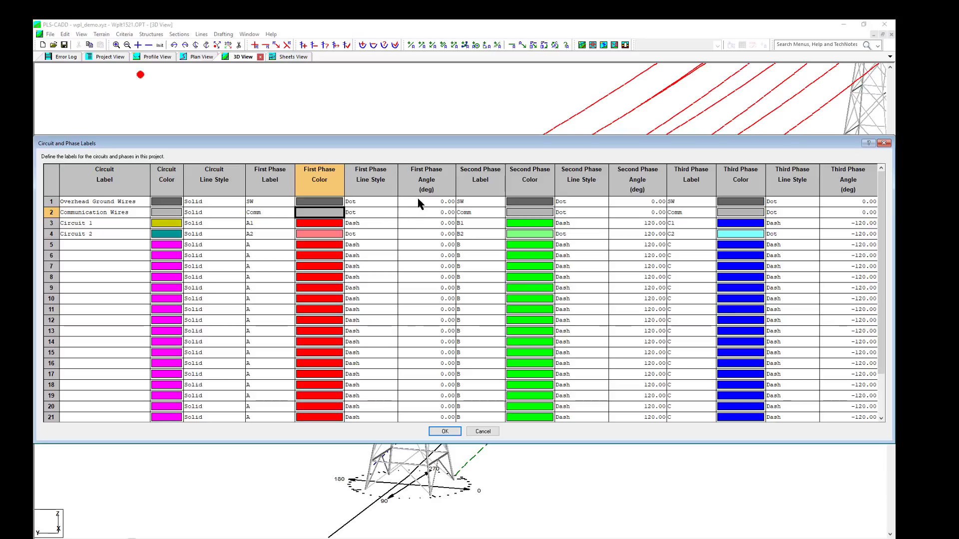
{"action": "left_click", "coordinate": [431, 184]}
{"action": "right_click", "coordinate": [430, 186]}
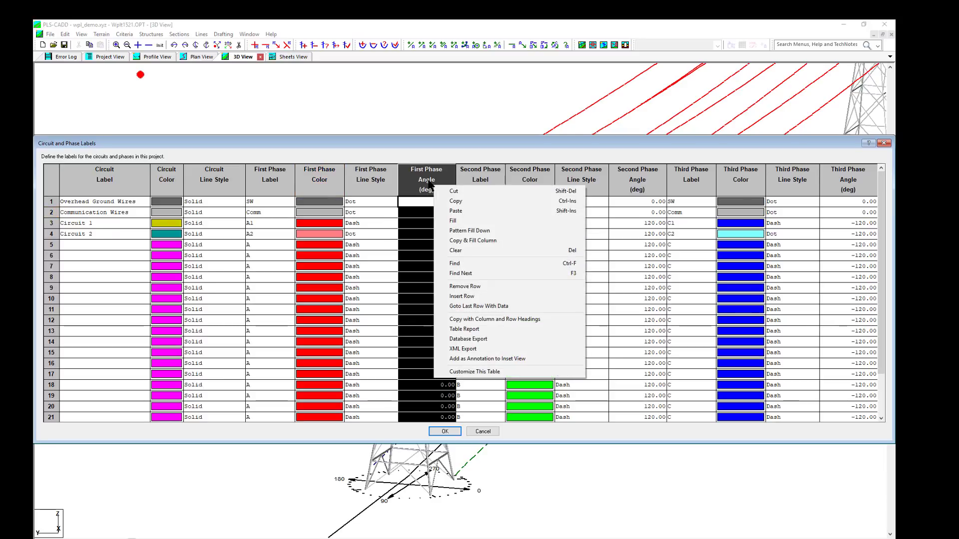
{"action": "left_click", "coordinate": [413, 212]}
{"action": "double_click", "coordinate": [417, 205]}
{"action": "mouse_move", "coordinate": [417, 209]}
{"action": "left_mouse_down"}
{"action": "mouse_move", "coordinate": [417, 268]}
{"action": "mouse_move", "coordinate": [417, 225]}
{"action": "left_mouse_up"}
{"action": "right_click", "coordinate": [417, 225]}
{"action": "left_click", "coordinate": [418, 212]}
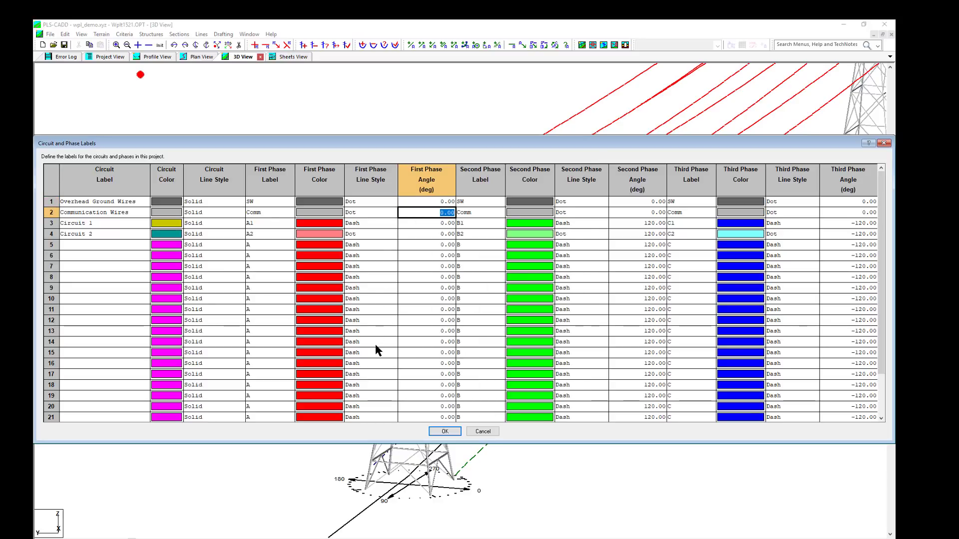
Step: Accept the labels, then open the per-section Circuit and Phase Definitions and Labels table
{"action": "left_click", "coordinate": [445, 431]}
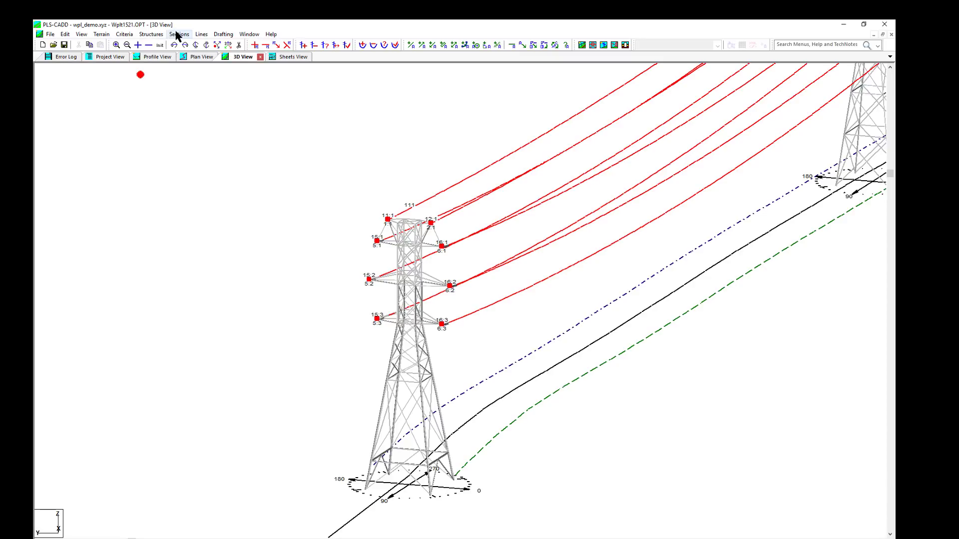
{"action": "left_click", "coordinate": [177, 34]}
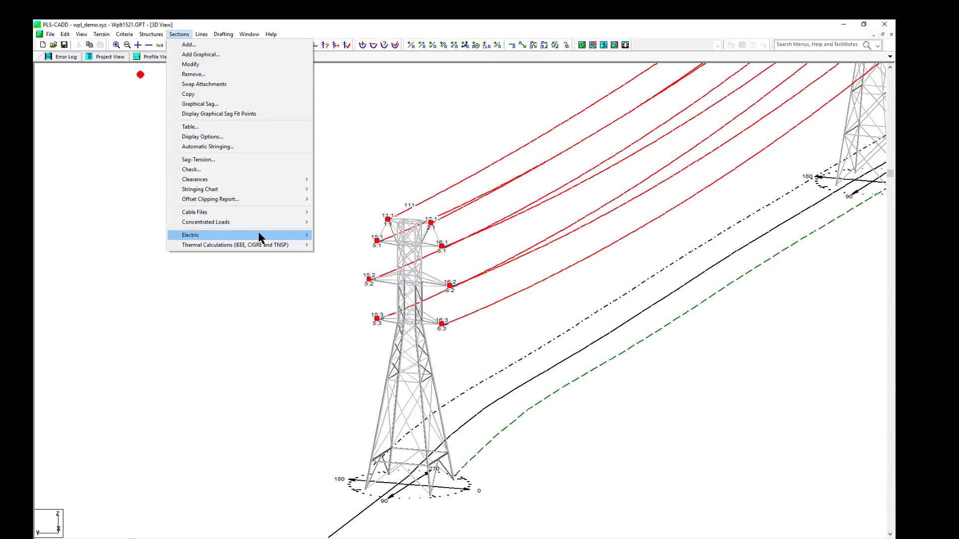
{"action": "mouse_move", "coordinate": [259, 236]}
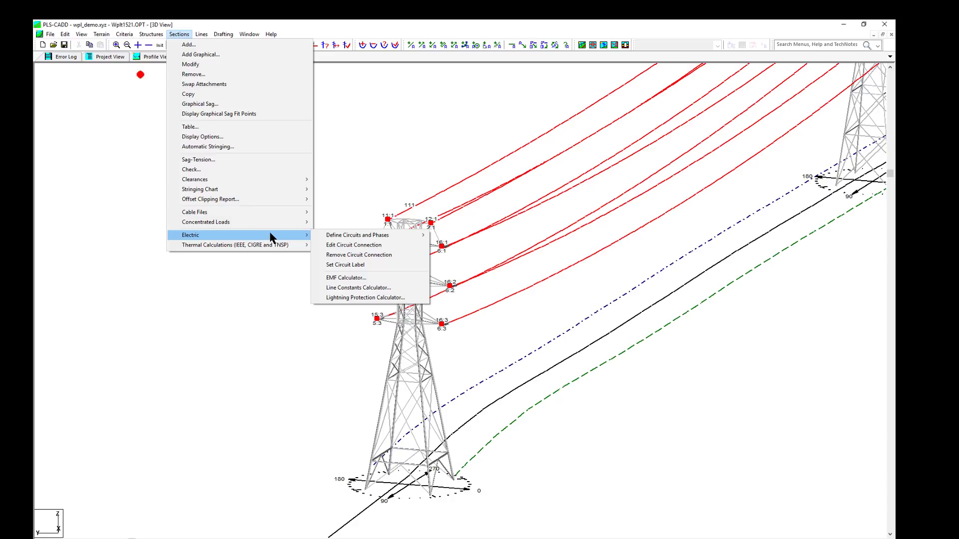
{"action": "mouse_move", "coordinate": [348, 240]}
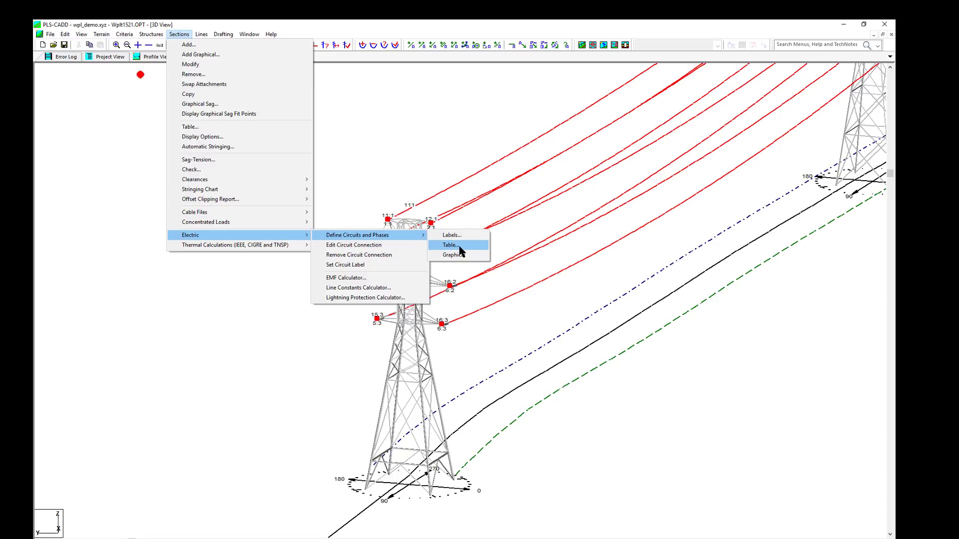
{"action": "left_click", "coordinate": [460, 248]}
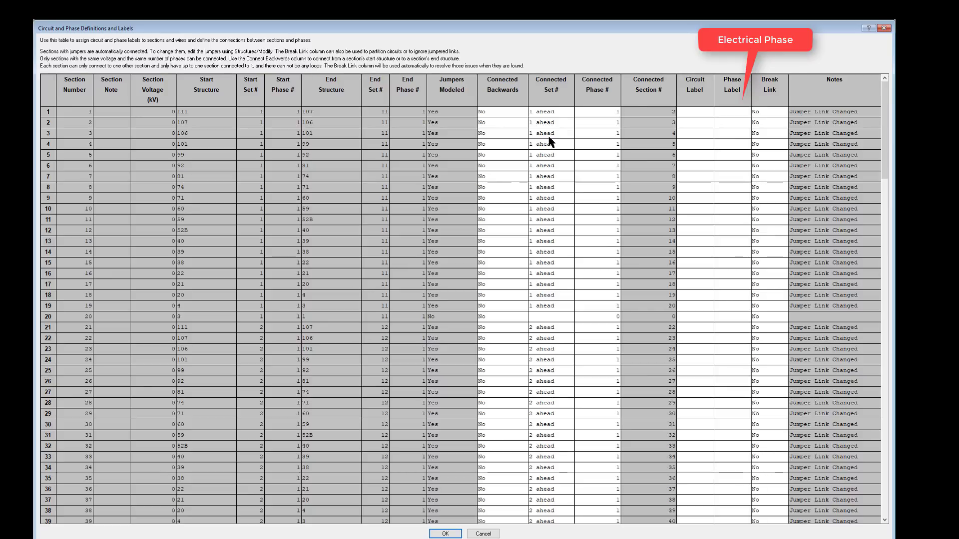
{"action": "right_click", "coordinate": [50, 114]}
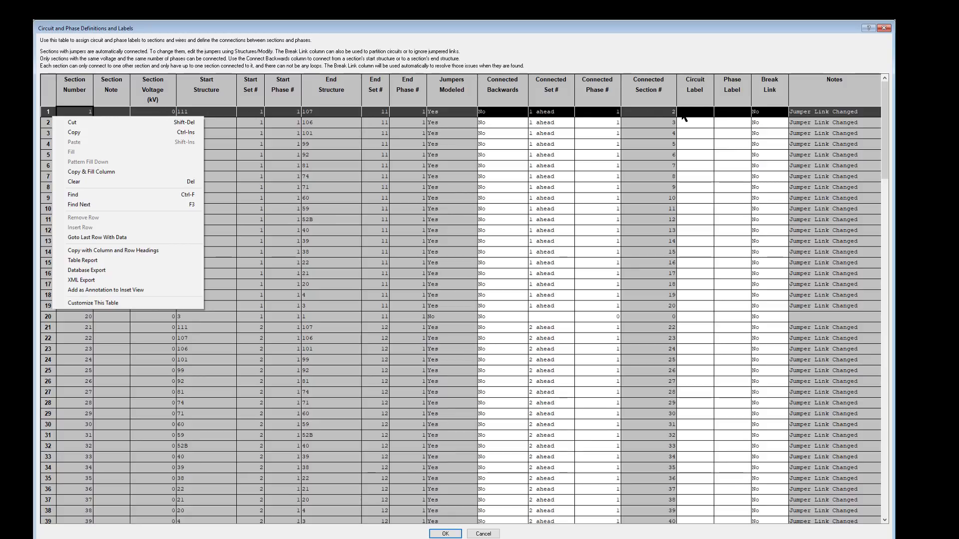
{"action": "scroll", "coordinate": [719, 181], "scroll_direction": "down", "scroll_amount": 2}
{"action": "left_click", "coordinate": [720, 177]}
{"action": "scroll", "coordinate": [720, 182], "scroll_direction": "down", "scroll_amount": 5}
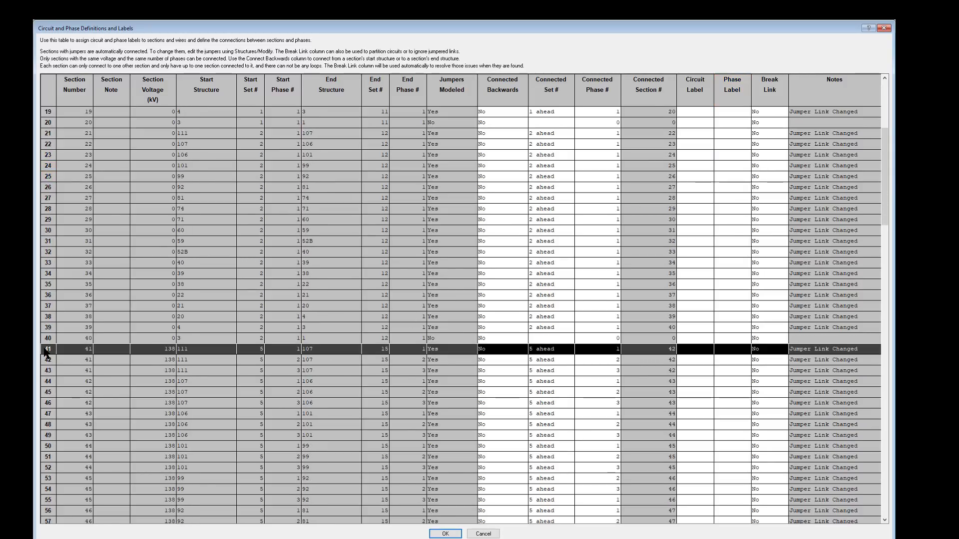
{"action": "left_click_drag", "start_coordinate": [45, 352], "coordinate": [45, 374]}
{"action": "right_click", "coordinate": [45, 374]}
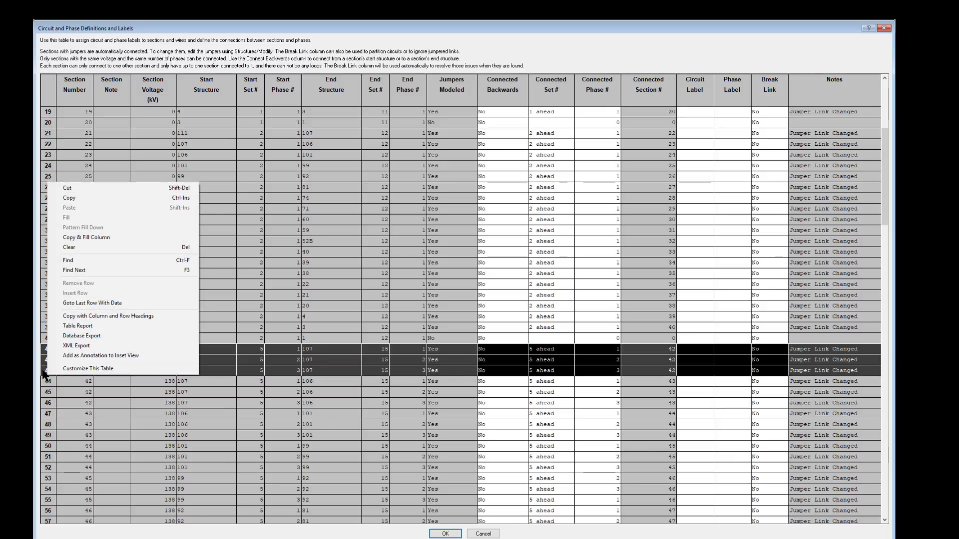
{"action": "left_click", "coordinate": [507, 372]}
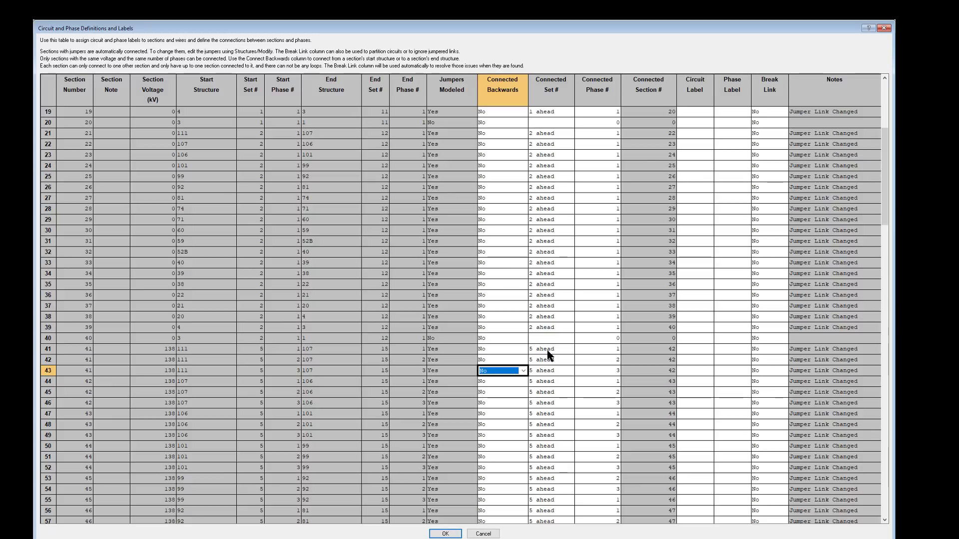
Step: Leave row 42's circuit and phase labels blank
{"action": "left_click", "coordinate": [694, 359]}
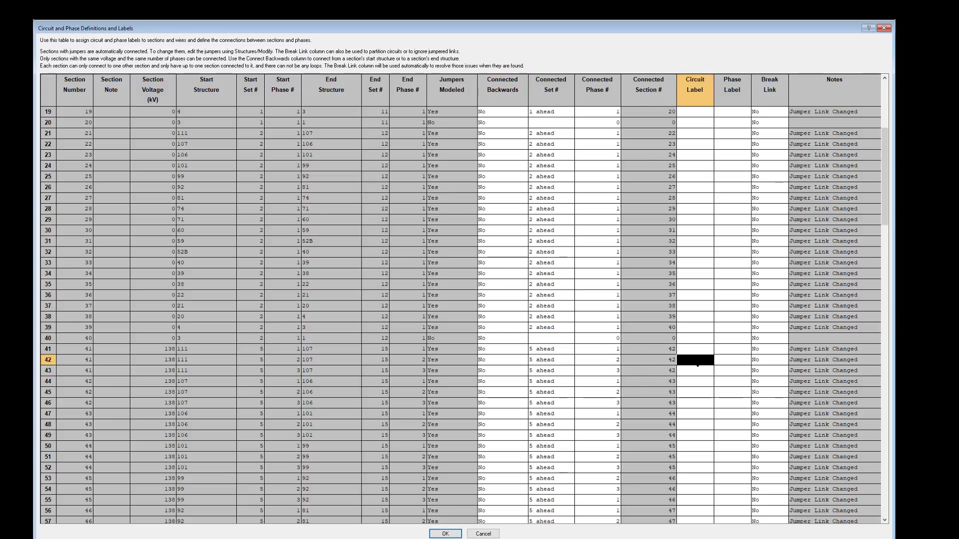
{"action": "left_click", "coordinate": [694, 359]}
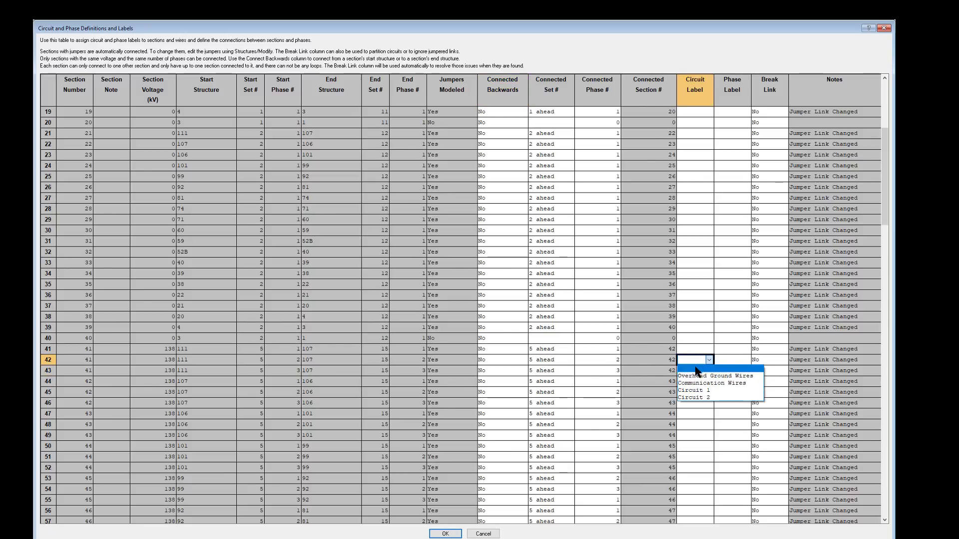
{"action": "left_click", "coordinate": [696, 368]}
{"action": "left_click", "coordinate": [729, 360]}
{"action": "left_click", "coordinate": [729, 360]}
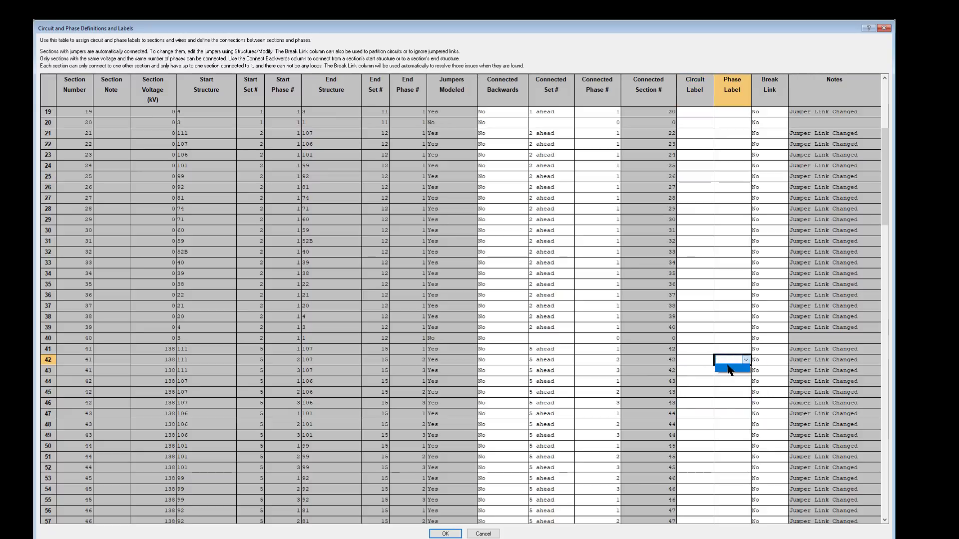
{"action": "left_click", "coordinate": [729, 369]}
{"action": "scroll", "coordinate": [702, 360], "scroll_direction": "up", "scroll_amount": 6}
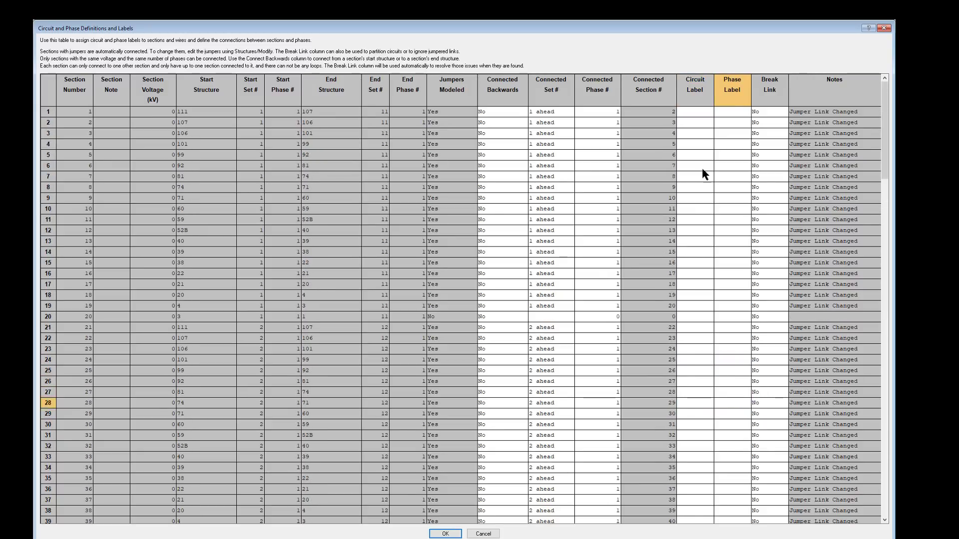
{"action": "scroll", "coordinate": [702, 135], "scroll_direction": "up", "scroll_amount": 5}
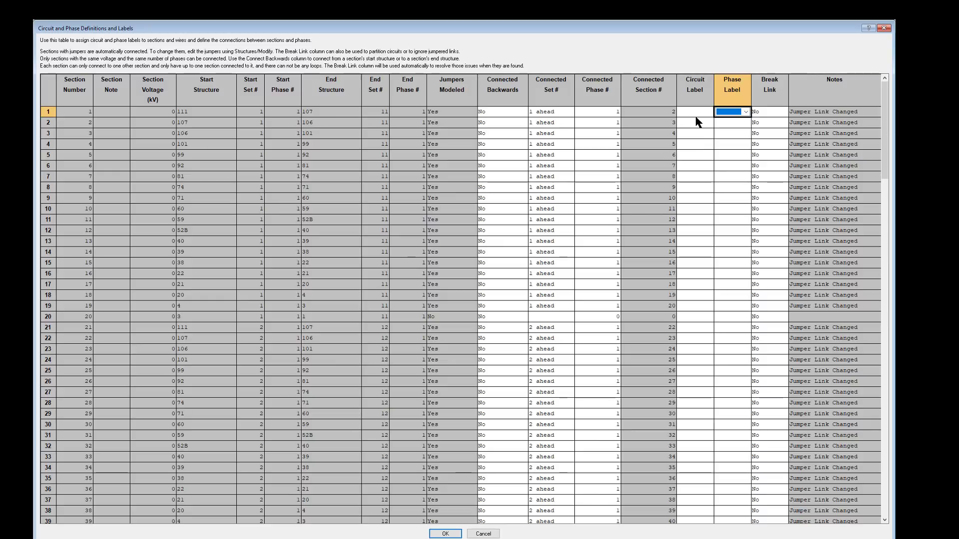
Step: Set row 1 to circuit Overhead Ground Wires with phase SW
{"action": "left_click", "coordinate": [694, 111]}
{"action": "left_click", "coordinate": [709, 111]}
{"action": "left_click", "coordinate": [694, 131]}
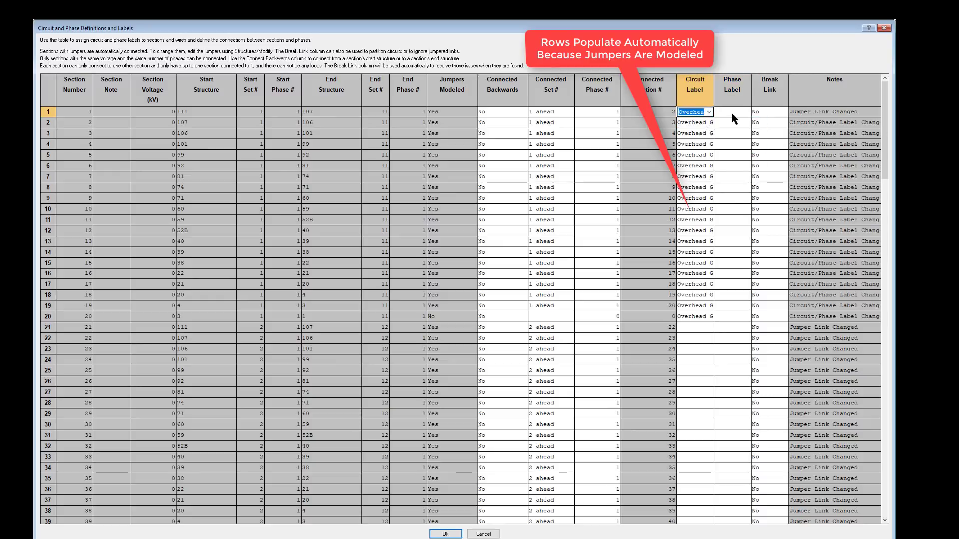
{"action": "left_click", "coordinate": [732, 114]}
{"action": "left_click", "coordinate": [732, 113]}
{"action": "left_click", "coordinate": [734, 130]}
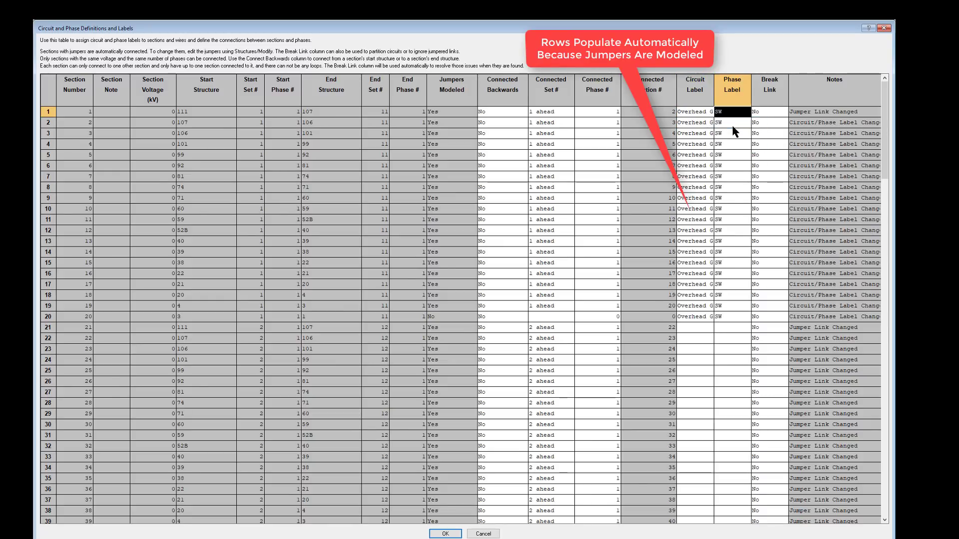
{"action": "left_click", "coordinate": [734, 115]}
{"action": "left_click", "coordinate": [734, 115]}
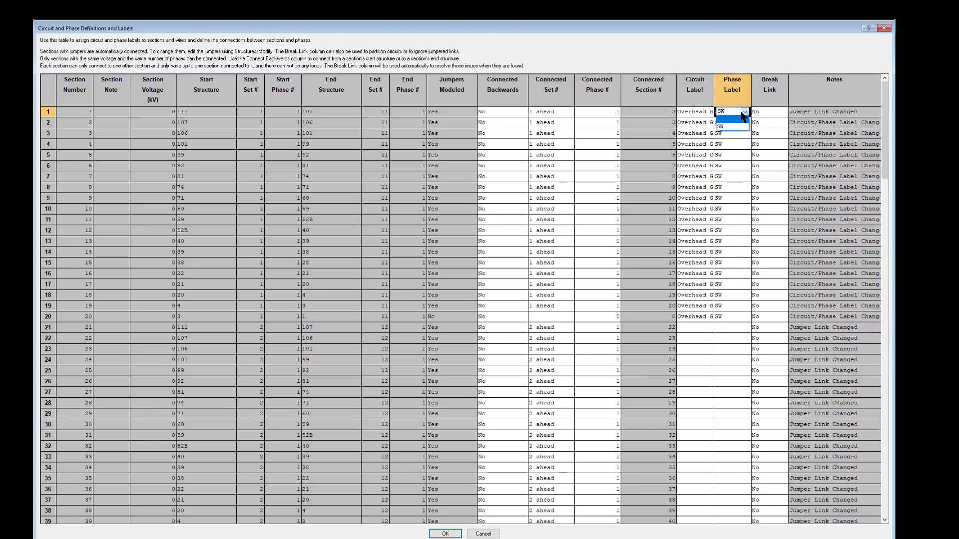
{"action": "left_click", "coordinate": [708, 305]}
Step: Set rows 41–43 to Circuit 1 with phases A1, B1 and C1
{"action": "scroll", "coordinate": [704, 319], "scroll_direction": "down", "scroll_amount": 5}
{"action": "scroll", "coordinate": [703, 332], "scroll_direction": "down", "scroll_amount": 1}
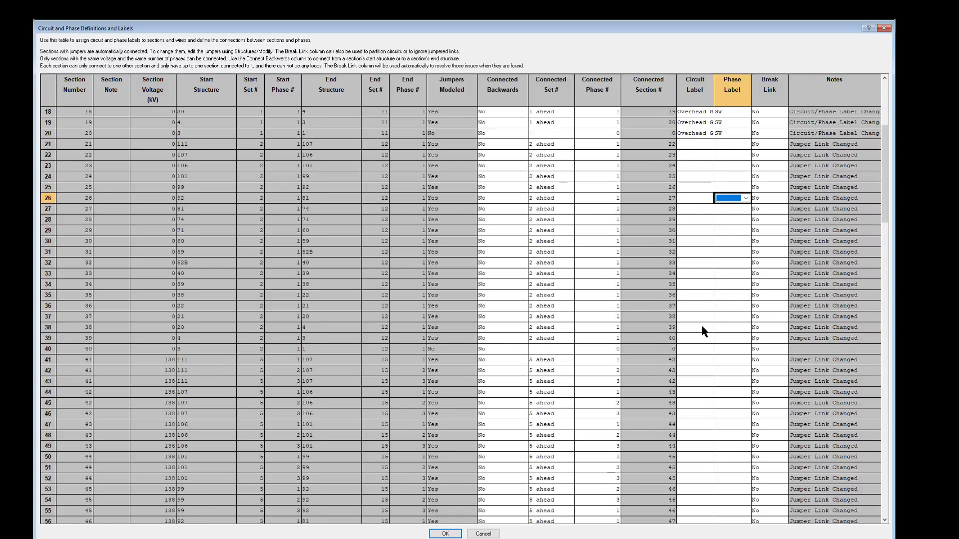
{"action": "left_click", "coordinate": [695, 360]}
{"action": "left_click", "coordinate": [697, 390]}
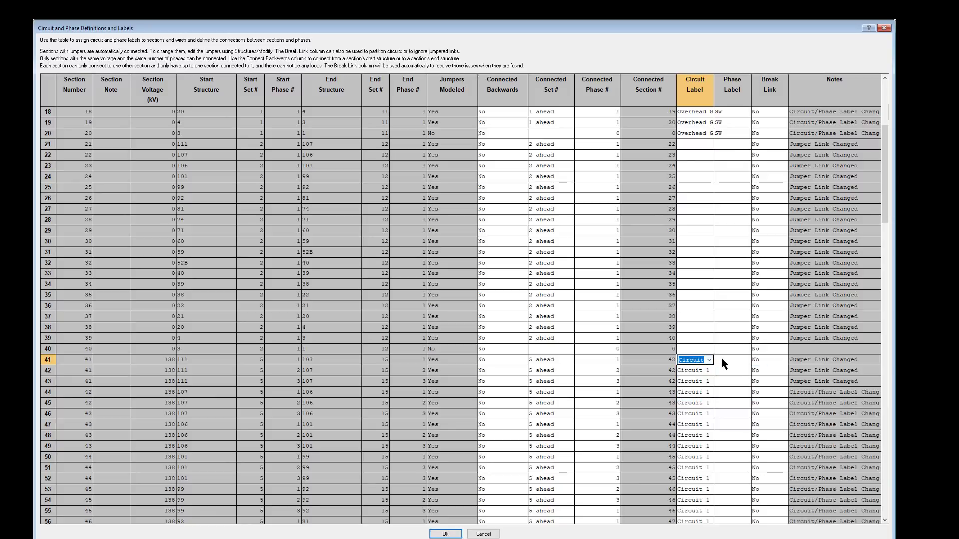
{"action": "left_click", "coordinate": [729, 361]}
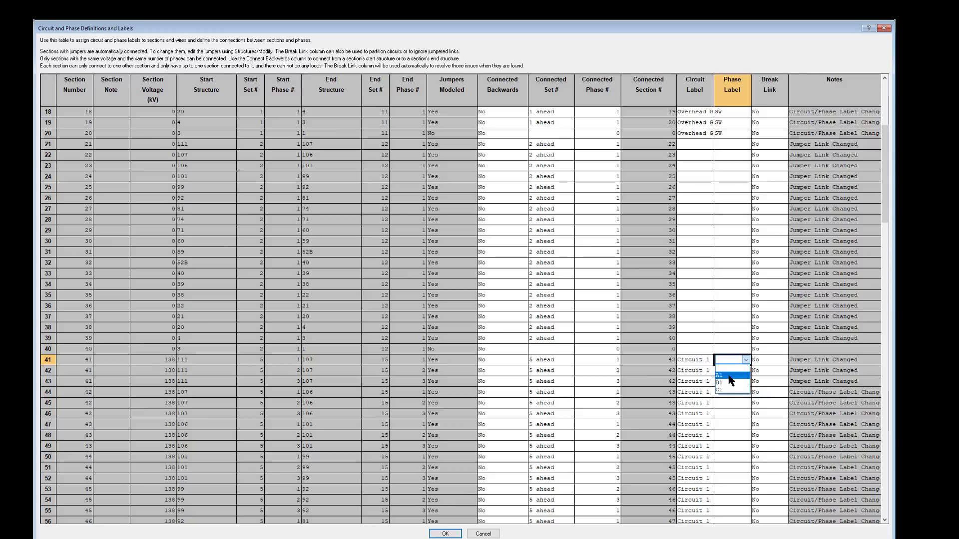
{"action": "left_click", "coordinate": [730, 375]}
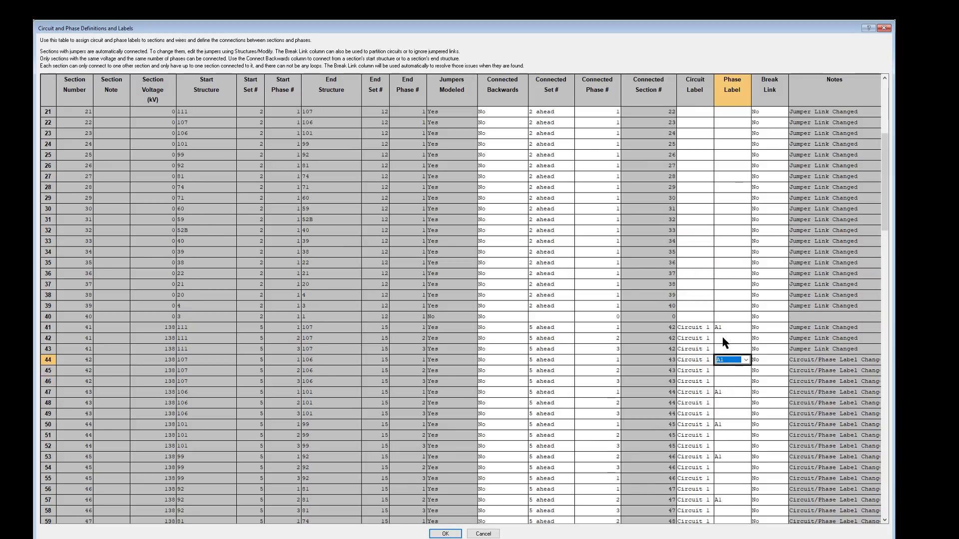
{"action": "left_click", "coordinate": [724, 338]}
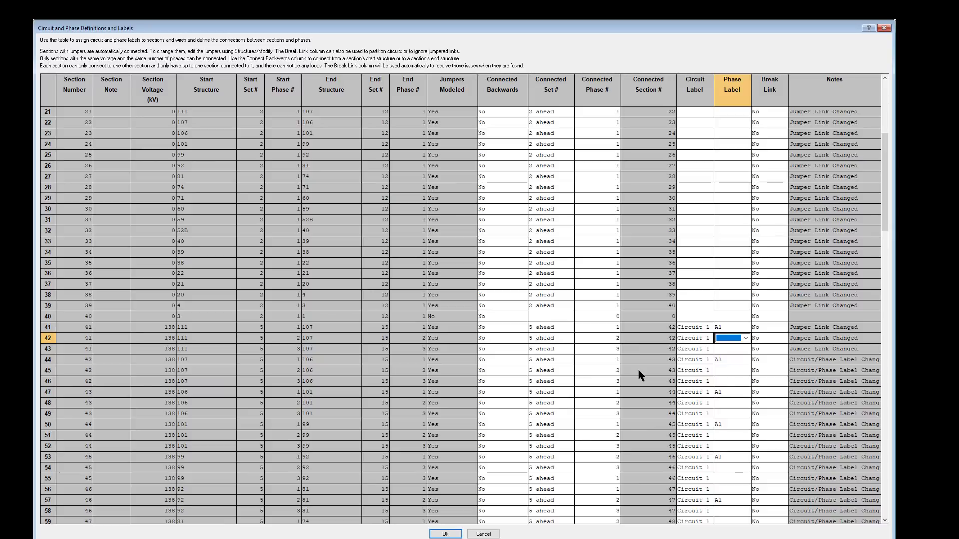
{"action": "left_click", "coordinate": [743, 339]}
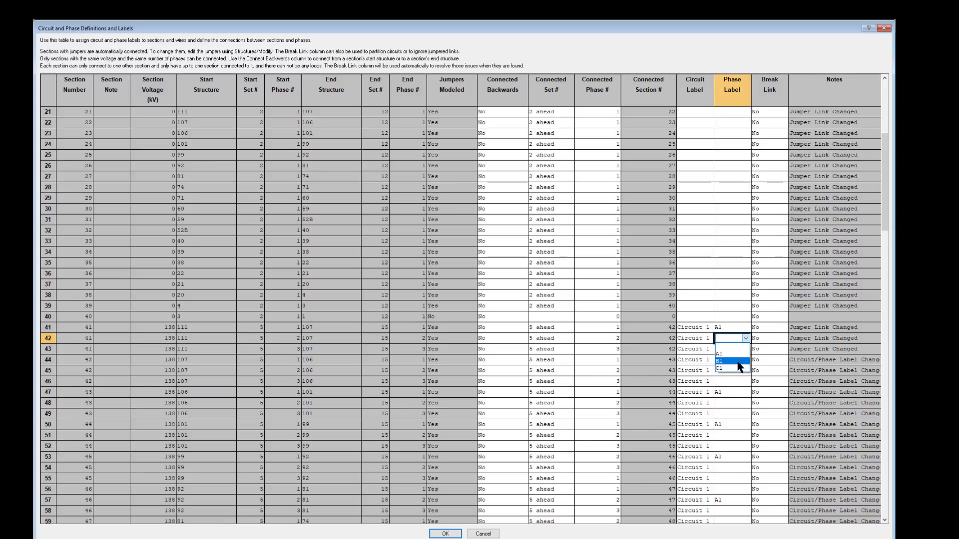
{"action": "left_click", "coordinate": [737, 362]}
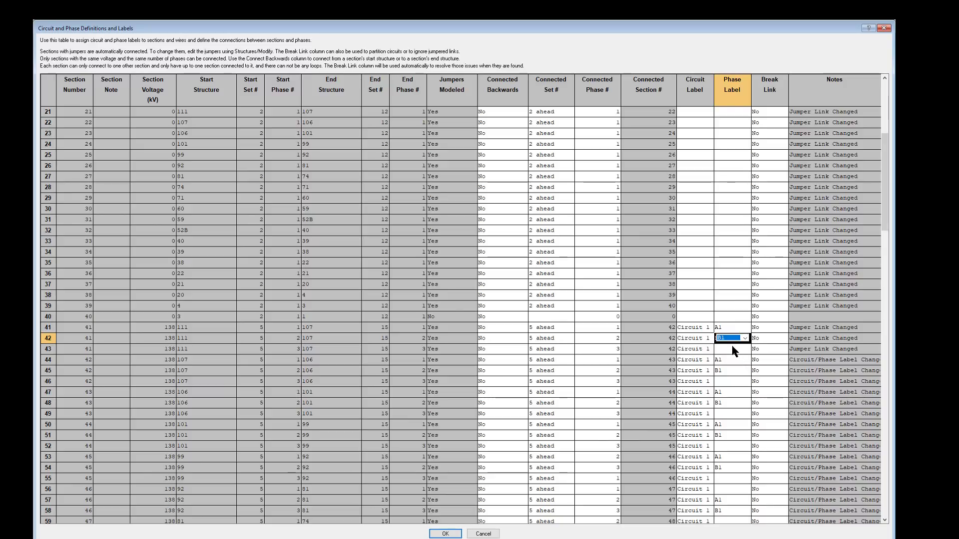
{"action": "left_click", "coordinate": [734, 349]}
{"action": "left_click", "coordinate": [734, 382]}
Step: Check row 42's Connected Set # and Connected Phase #, keeping phase 2
{"action": "scroll", "coordinate": [732, 382], "scroll_direction": "down", "scroll_amount": 3}
{"action": "scroll", "coordinate": [730, 382], "scroll_direction": "up", "scroll_amount": 2}
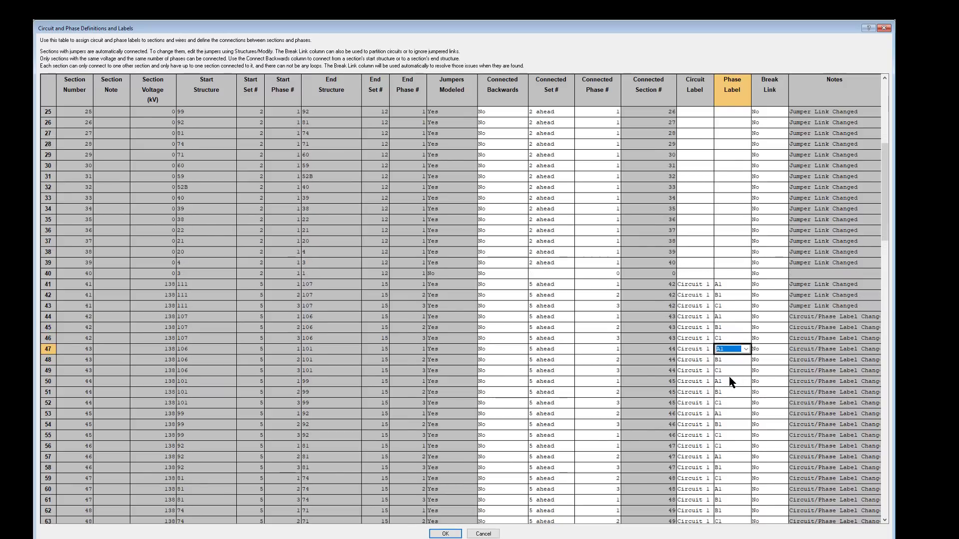
{"action": "left_click", "coordinate": [549, 295]}
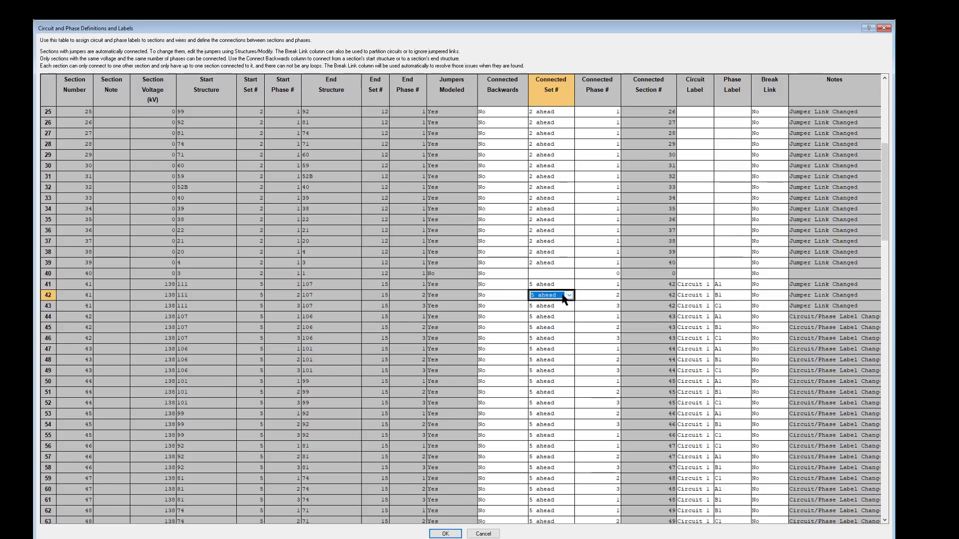
{"action": "left_click", "coordinate": [590, 295]}
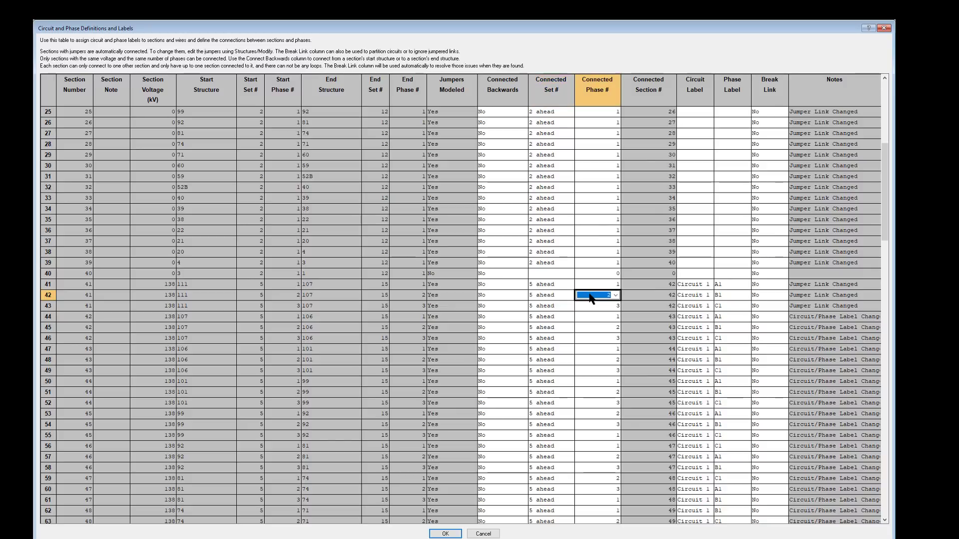
{"action": "left_click", "coordinate": [591, 295]}
{"action": "left_click", "coordinate": [590, 295]}
Step: Inspect row 25's Connected Backwards and Break Link settings
{"action": "left_click", "coordinate": [491, 115]}
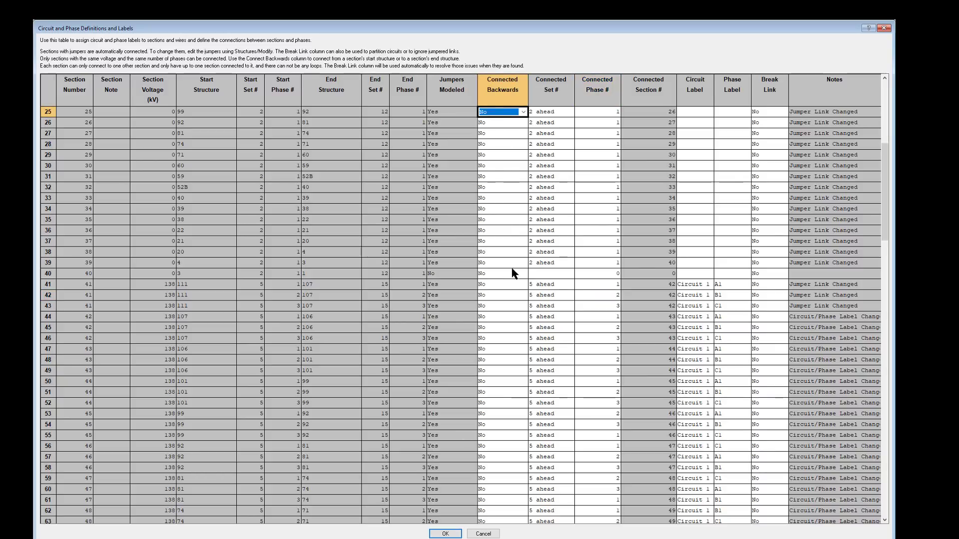
{"action": "right_click", "coordinate": [766, 102]}
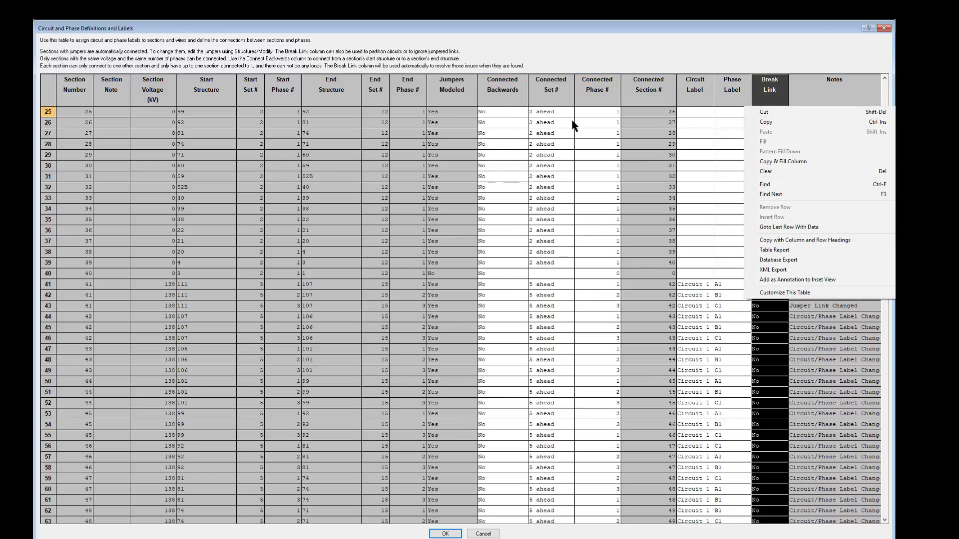
{"action": "left_click", "coordinate": [508, 122]}
{"action": "left_click", "coordinate": [504, 112]}
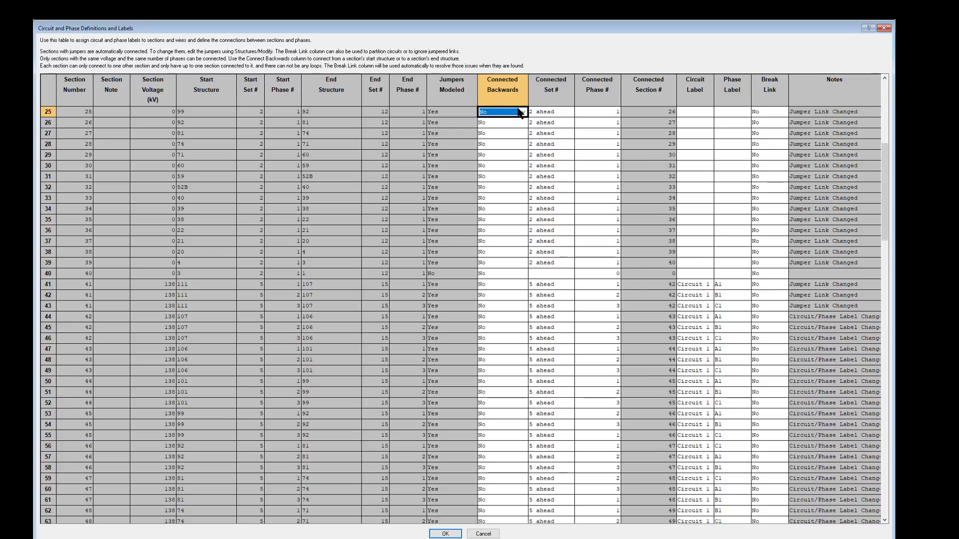
{"action": "left_click", "coordinate": [774, 113]}
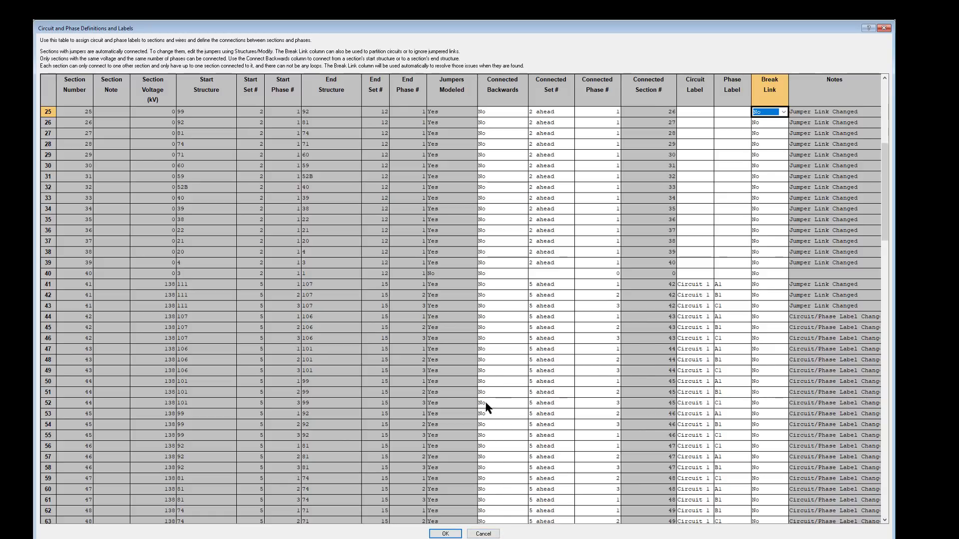
Step: Scroll through the section table and cancel it without saving
{"action": "scroll", "coordinate": [492, 381], "scroll_direction": "down", "scroll_amount": 4}
{"action": "scroll", "coordinate": [492, 380], "scroll_direction": "down", "scroll_amount": 9}
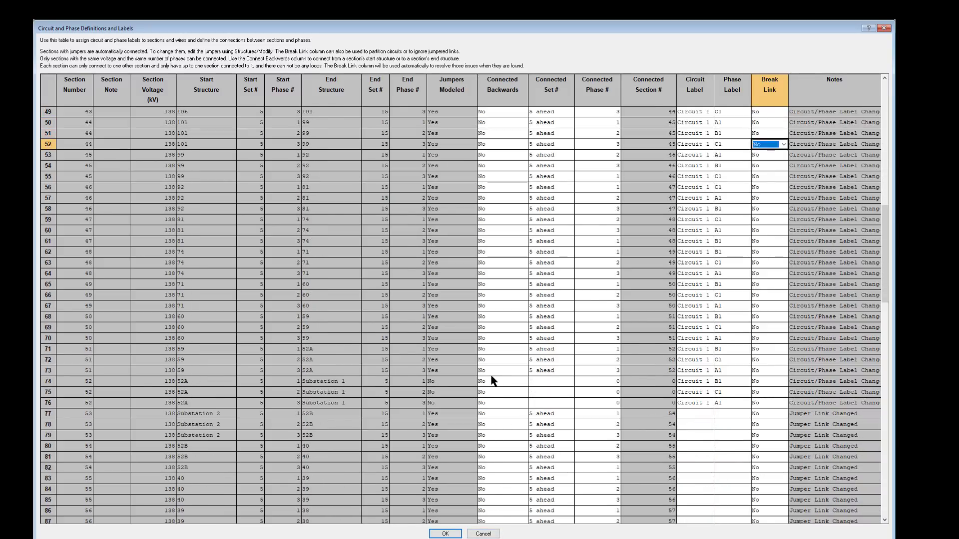
{"action": "scroll", "coordinate": [492, 380], "scroll_direction": "down", "scroll_amount": 11}
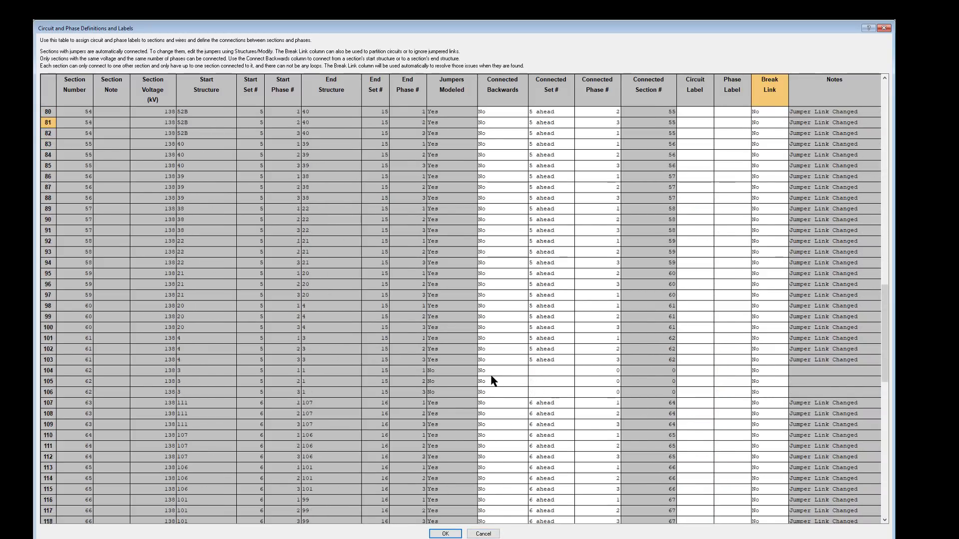
{"action": "scroll", "coordinate": [492, 381], "scroll_direction": "down", "scroll_amount": 9}
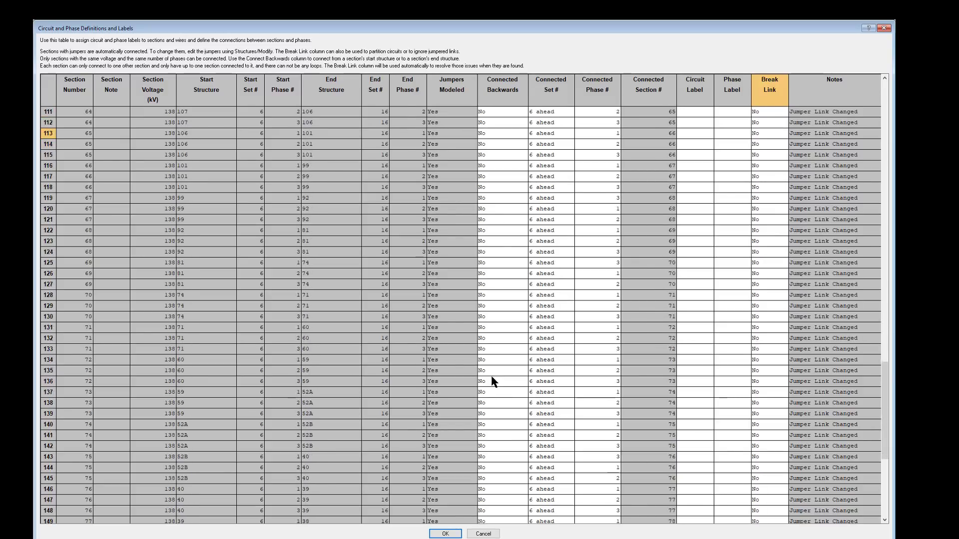
{"action": "left_click", "coordinate": [490, 535]}
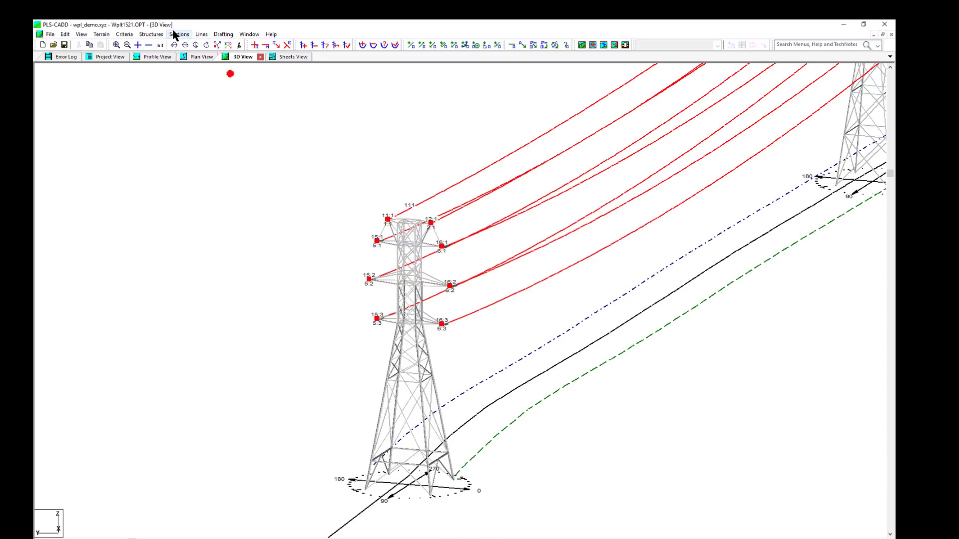
Step: In Sections > Display Options, set Section Color to follow each section's phase label
{"action": "left_click", "coordinate": [176, 33]}
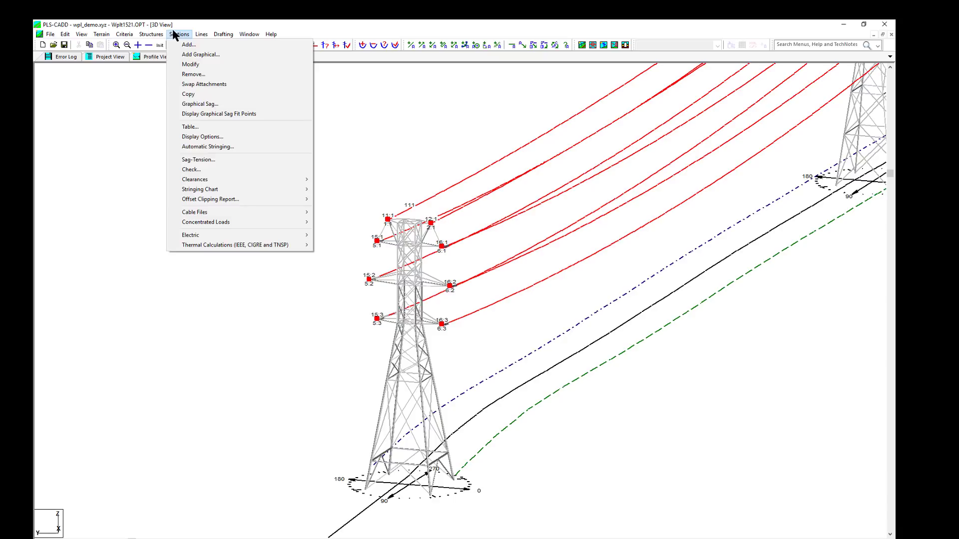
{"action": "left_click", "coordinate": [212, 137]}
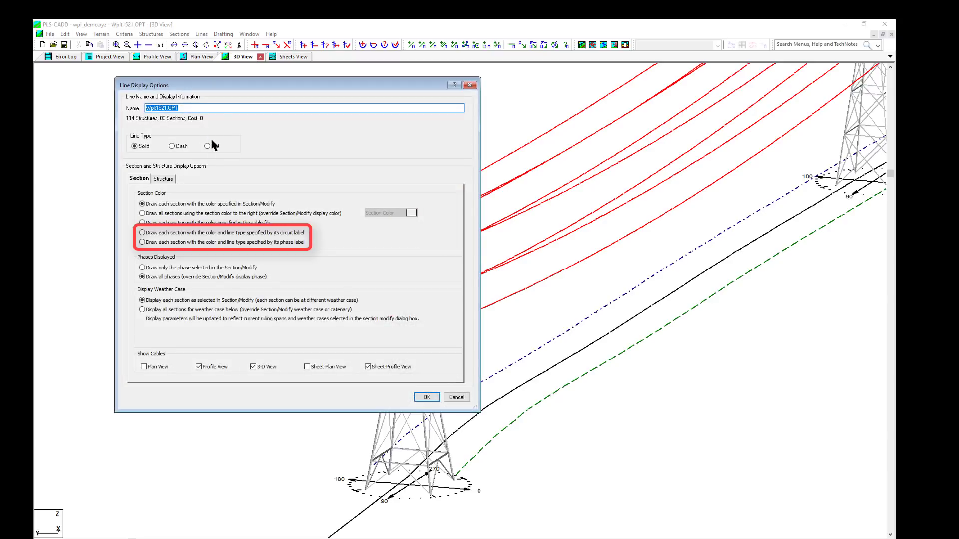
{"action": "left_click", "coordinate": [164, 233]}
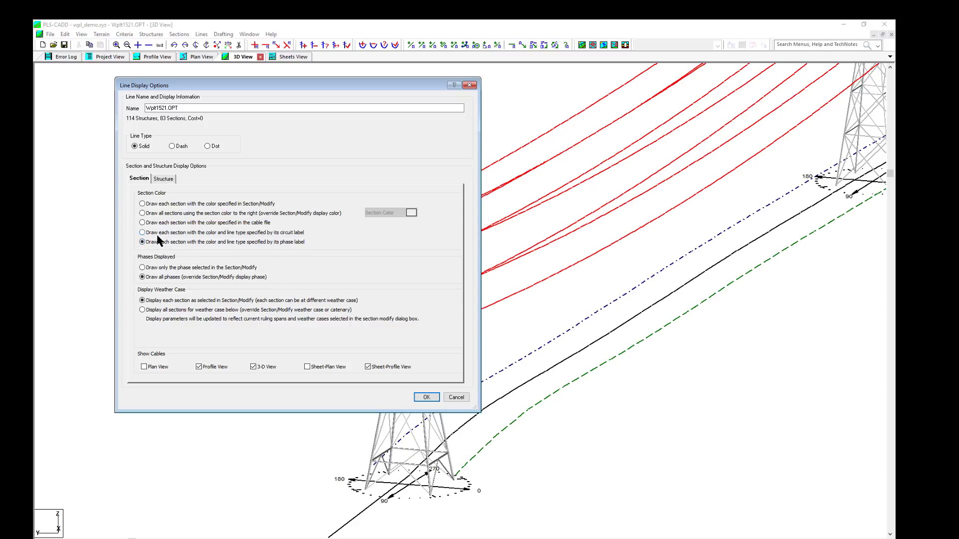
{"action": "left_click", "coordinate": [159, 233]}
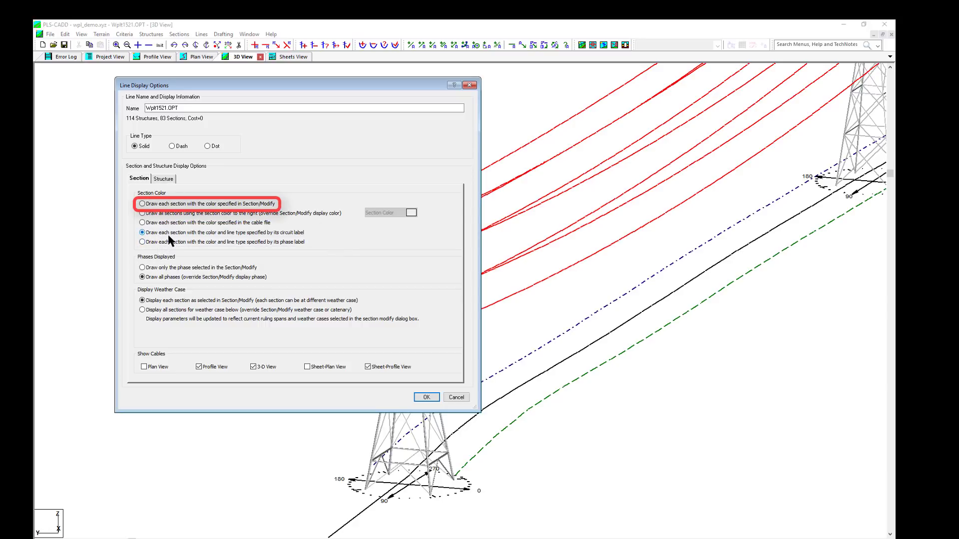
{"action": "left_click", "coordinate": [163, 205]}
{"action": "left_click", "coordinate": [158, 243]}
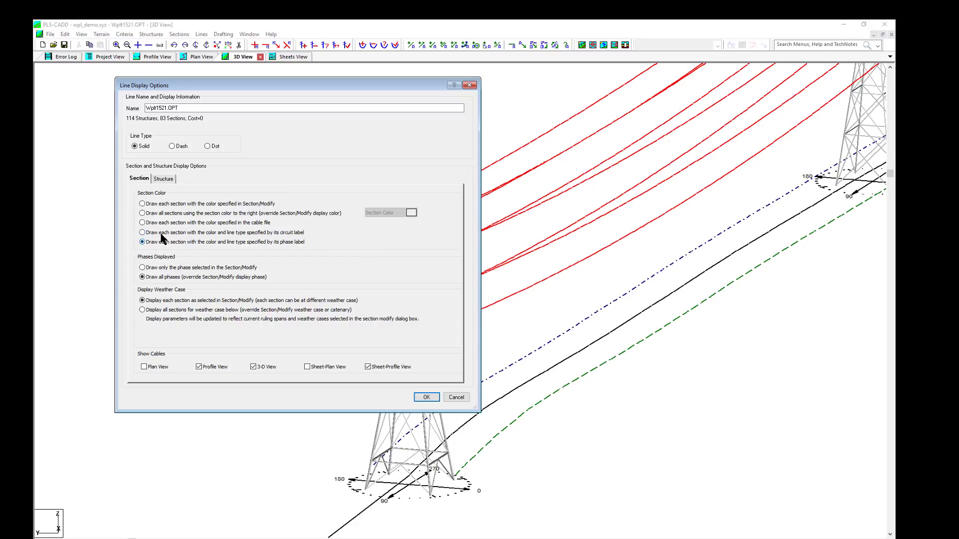
{"action": "left_click", "coordinate": [178, 233]}
{"action": "left_click", "coordinate": [168, 244]}
Step: Apply the display options and pick the tower 111 ground wire for circuit labelling
{"action": "left_click", "coordinate": [426, 397]}
{"action": "left_click", "coordinate": [179, 34]}
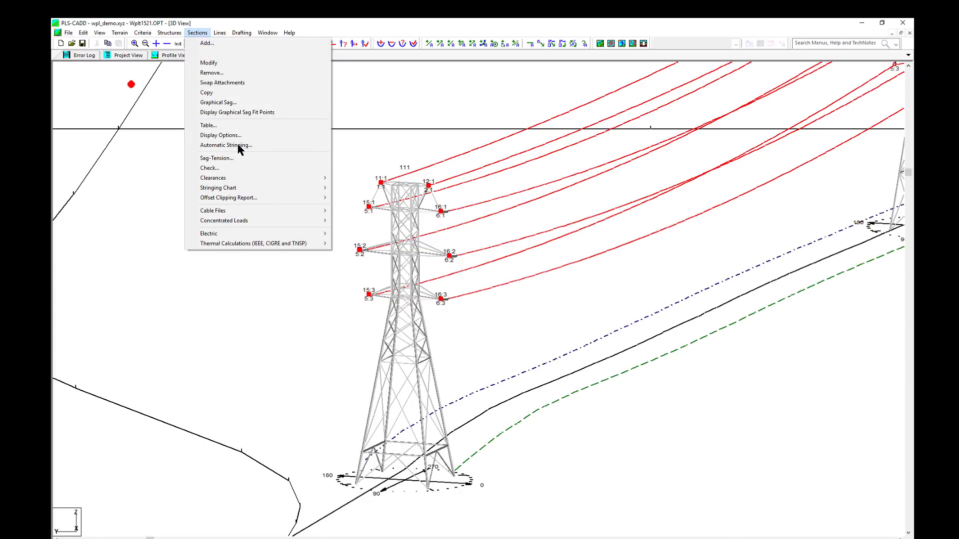
{"action": "mouse_move", "coordinate": [281, 235]}
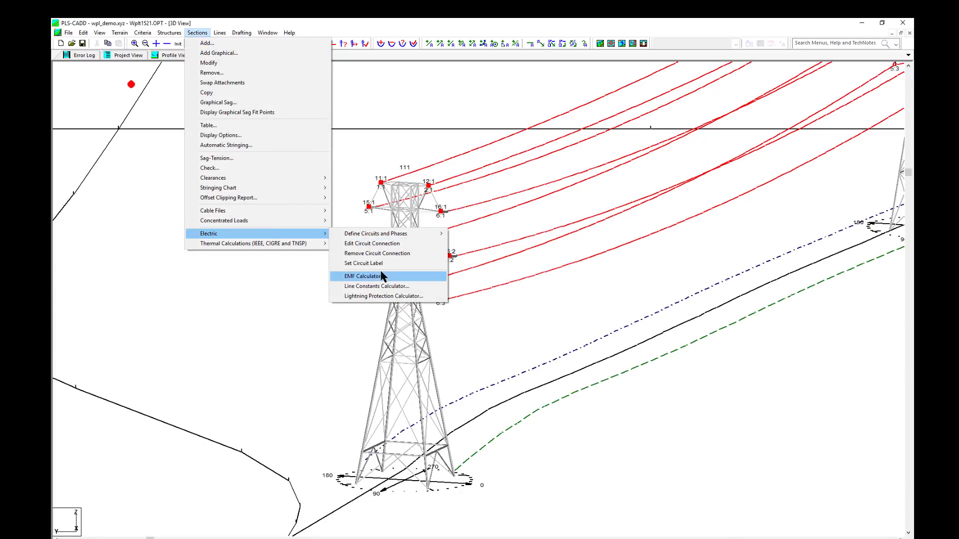
{"action": "left_click", "coordinate": [363, 263]}
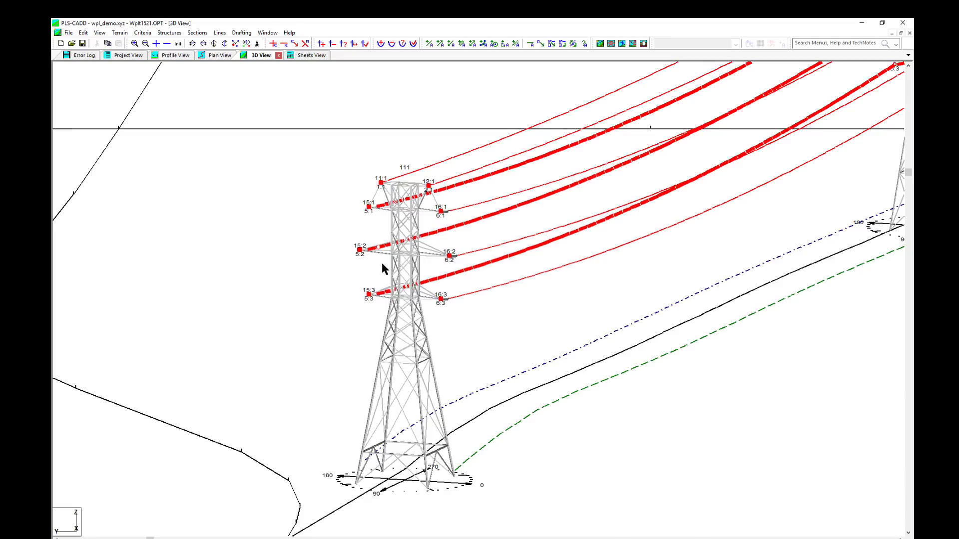
{"action": "left_click", "coordinate": [407, 169]}
{"action": "left_click_drag", "start_coordinate": [424, 244], "coordinate": [174, 164]}
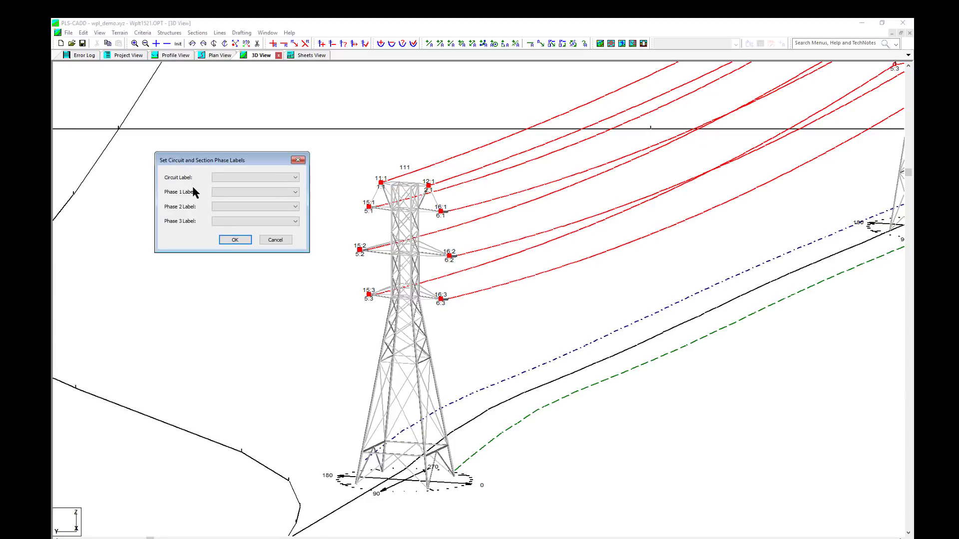
Step: Label the wire Overhead Ground Wires with Phase 1 SW
{"action": "left_click", "coordinate": [240, 179]}
{"action": "left_click", "coordinate": [240, 179]}
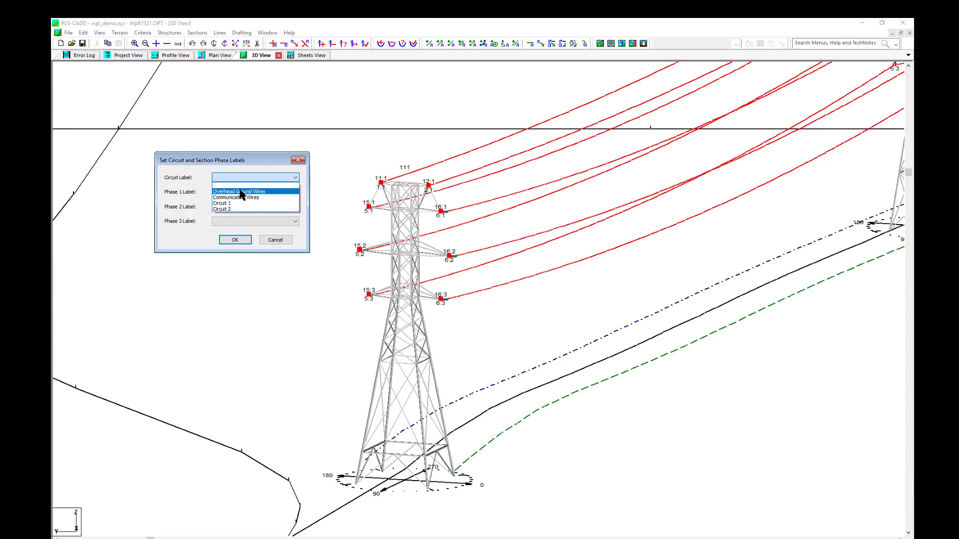
{"action": "left_click", "coordinate": [240, 193]}
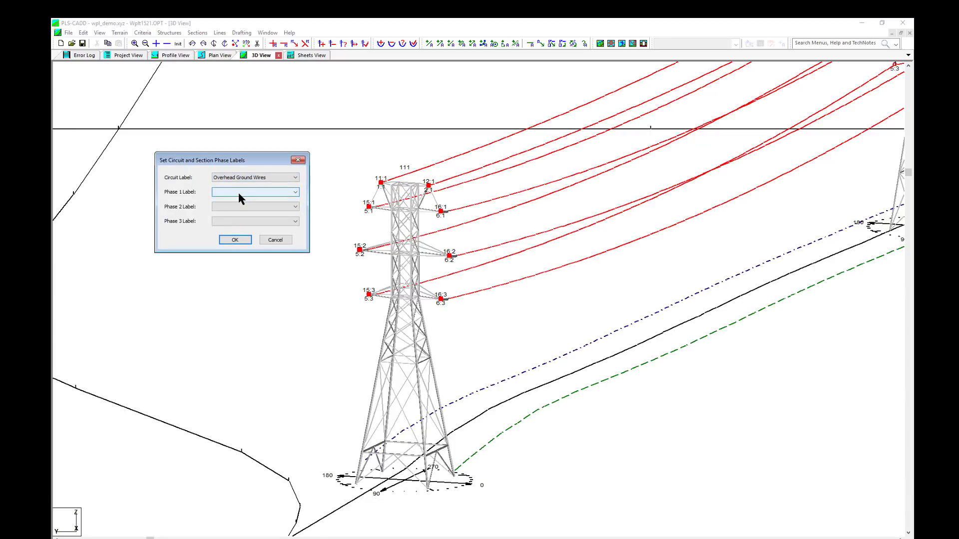
{"action": "left_click", "coordinate": [239, 194]}
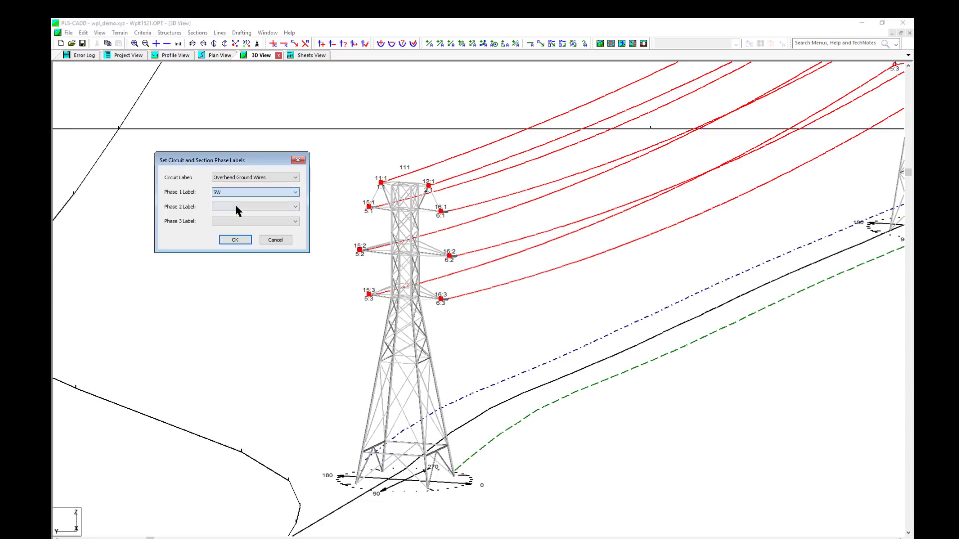
{"action": "left_click", "coordinate": [237, 206]}
{"action": "left_click", "coordinate": [245, 193]}
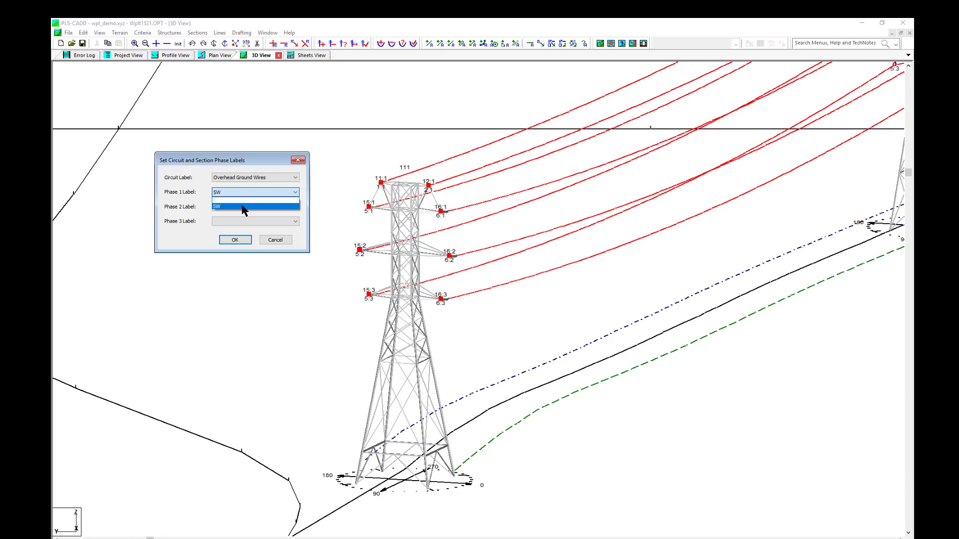
{"action": "left_click", "coordinate": [243, 207]}
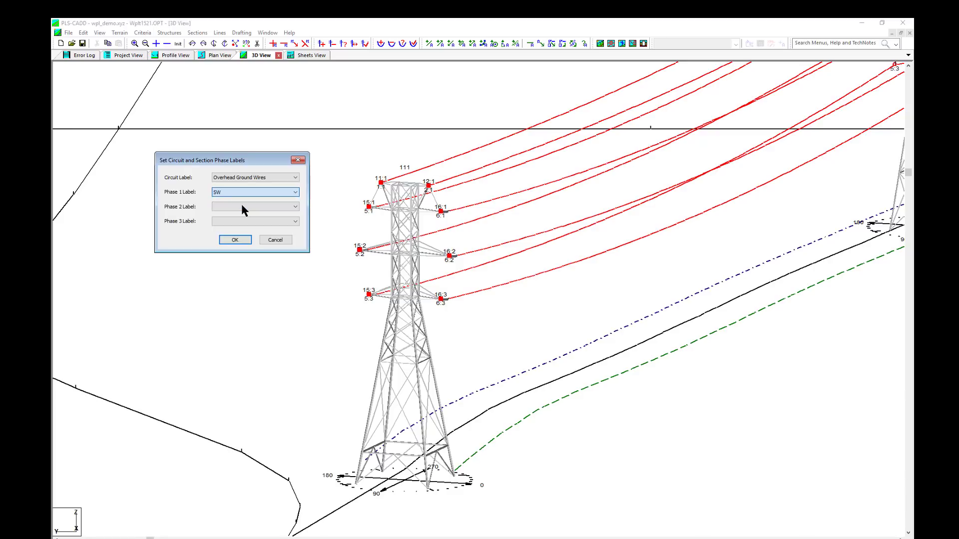
{"action": "left_click", "coordinate": [235, 240]}
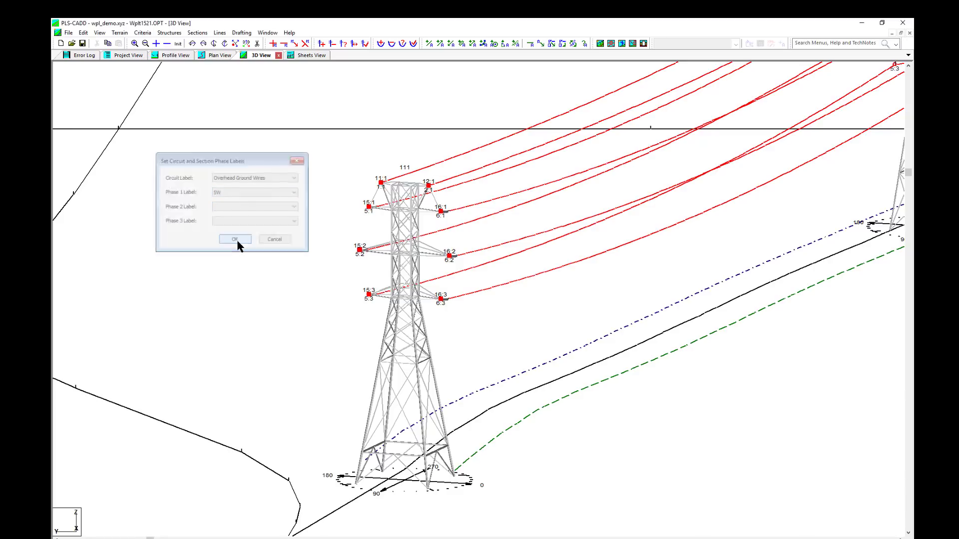
{"action": "left_click", "coordinate": [290, 278]}
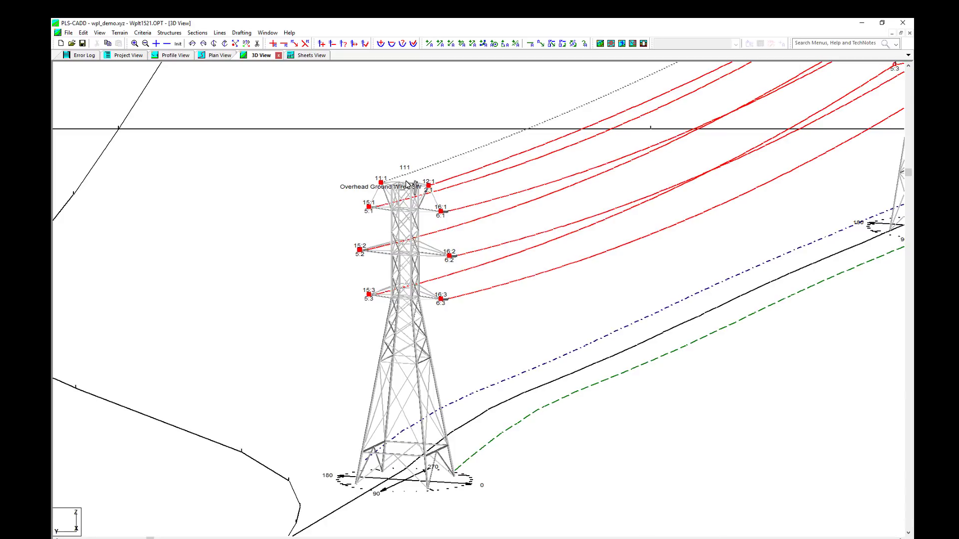
{"action": "scroll", "coordinate": [410, 179], "scroll_direction": "up", "scroll_amount": 2}
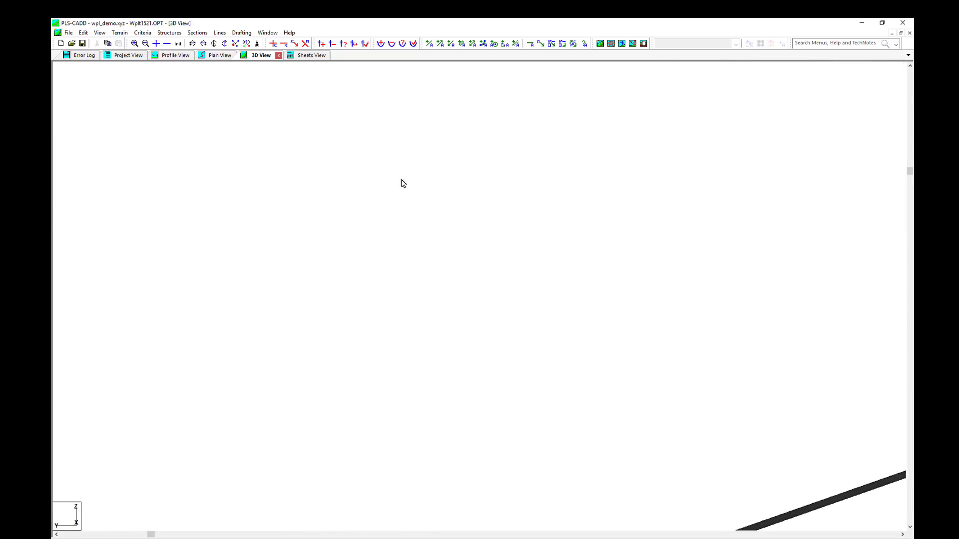
{"action": "scroll", "coordinate": [331, 257], "scroll_direction": "down", "scroll_amount": 4}
{"action": "scroll", "coordinate": [294, 334], "scroll_direction": "down", "scroll_amount": 3}
{"action": "mouse_move", "coordinate": [322, 371]}
{"action": "middle_mouse_down"}
{"action": "mouse_move", "coordinate": [533, 273]}
{"action": "mouse_move", "coordinate": [618, 257]}
{"action": "mouse_move", "coordinate": [604, 259]}
{"action": "mouse_move", "coordinate": [602, 274]}
{"action": "middle_mouse_up"}
{"action": "middle_click_drag", "start_coordinate": [435, 342], "coordinate": [615, 213]}
{"action": "middle_click_drag", "start_coordinate": [494, 267], "coordinate": [394, 305]}
{"action": "scroll", "coordinate": [207, 222], "scroll_direction": "up", "scroll_amount": 4}
{"action": "scroll", "coordinate": [242, 227], "scroll_direction": "up", "scroll_amount": 5}
{"action": "scroll", "coordinate": [333, 285], "scroll_direction": "down", "scroll_amount": 2}
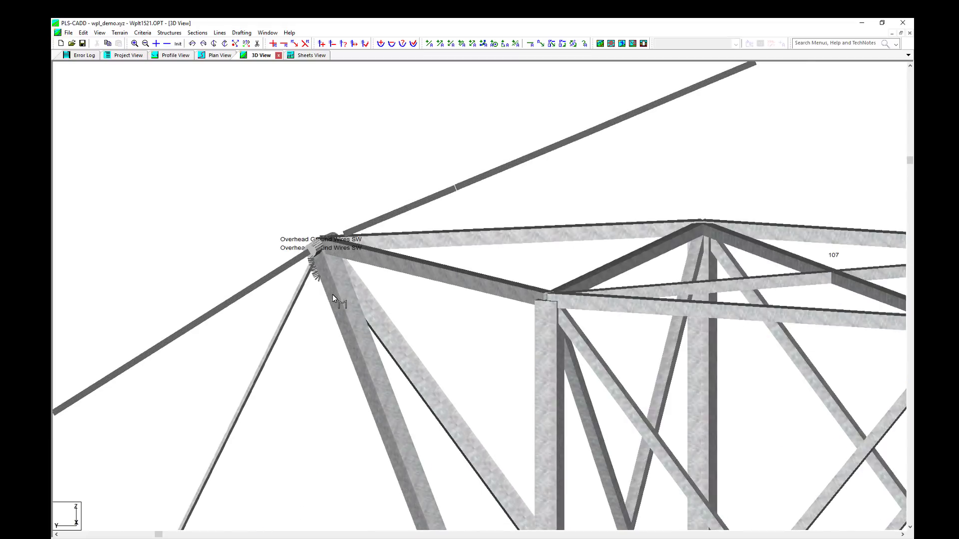
{"action": "scroll", "coordinate": [333, 262], "scroll_direction": "down", "scroll_amount": 3}
{"action": "scroll", "coordinate": [338, 256], "scroll_direction": "down", "scroll_amount": 5}
{"action": "scroll", "coordinate": [422, 281], "scroll_direction": "down", "scroll_amount": 7}
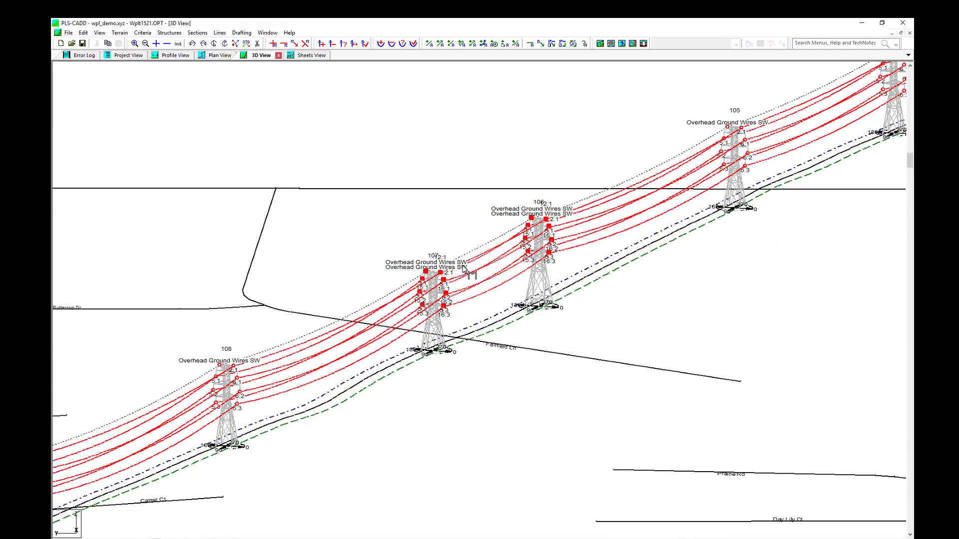
{"action": "scroll", "coordinate": [464, 270], "scroll_direction": "down", "scroll_amount": 2}
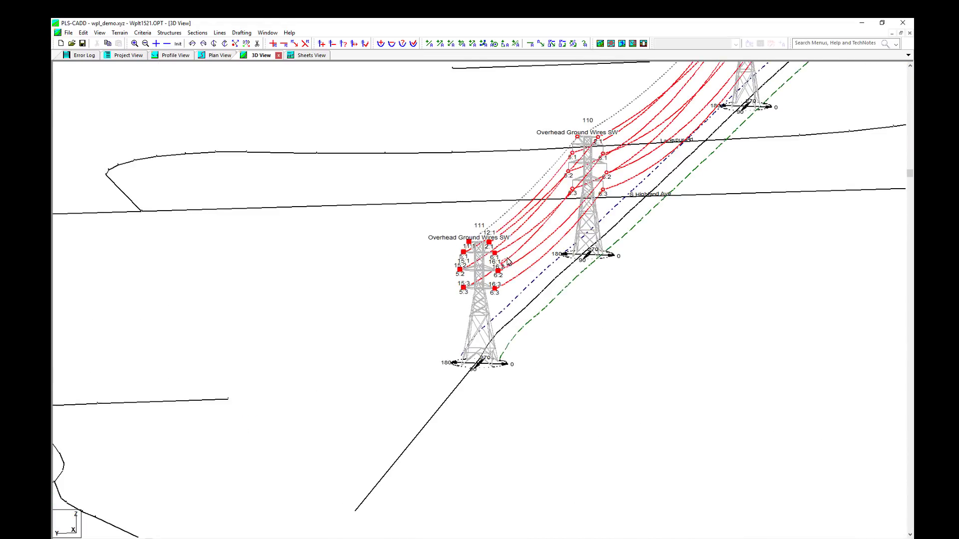
{"action": "scroll", "coordinate": [507, 261], "scroll_direction": "up", "scroll_amount": 3}
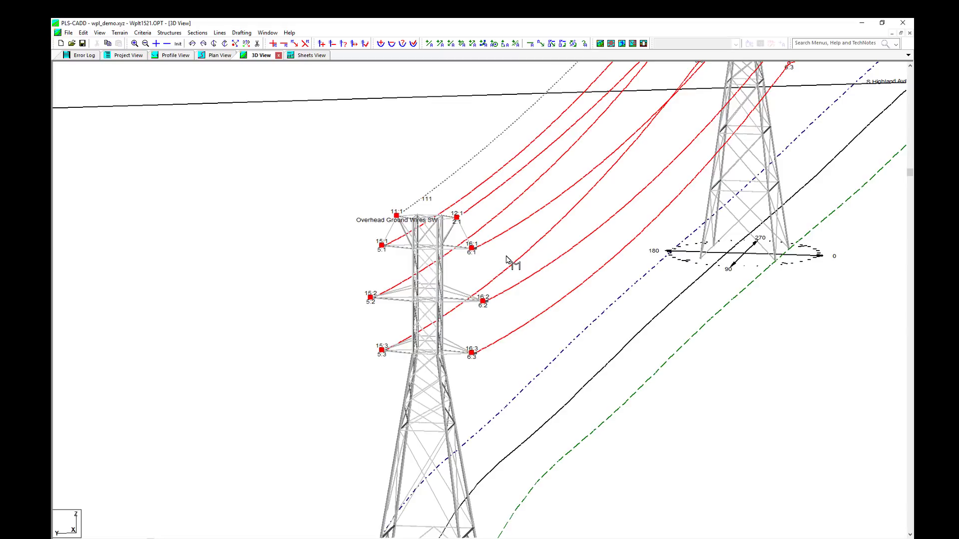
{"action": "scroll", "coordinate": [507, 260], "scroll_direction": "up", "scroll_amount": 2}
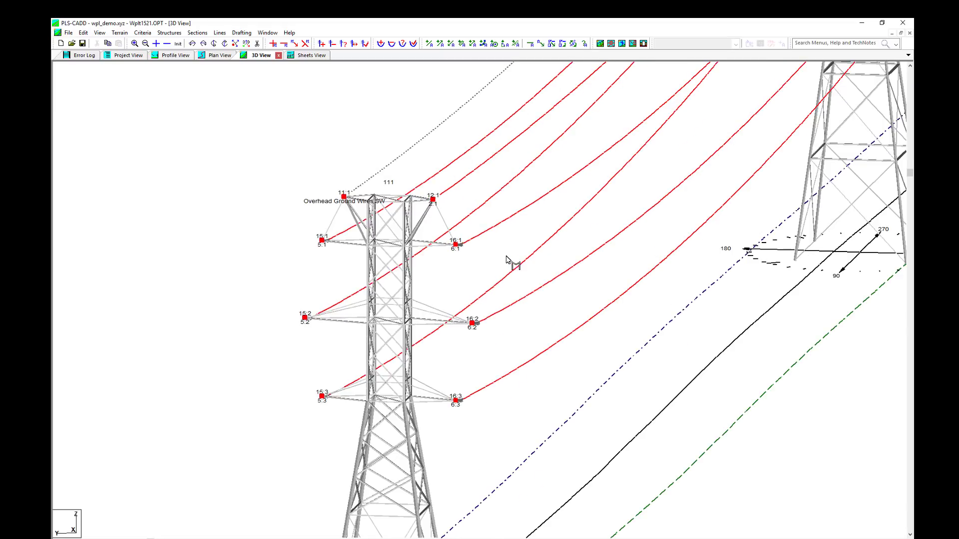
Step: Label the 12:1 ground wire as Overhead Ground Wires with Phase 1 SW
{"action": "right_click", "coordinate": [459, 196]}
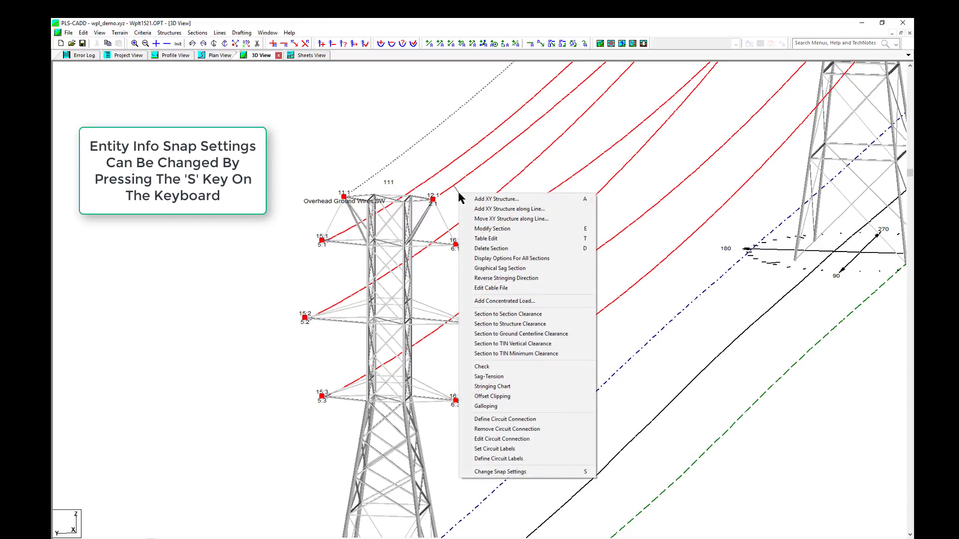
{"action": "left_click", "coordinate": [501, 448]}
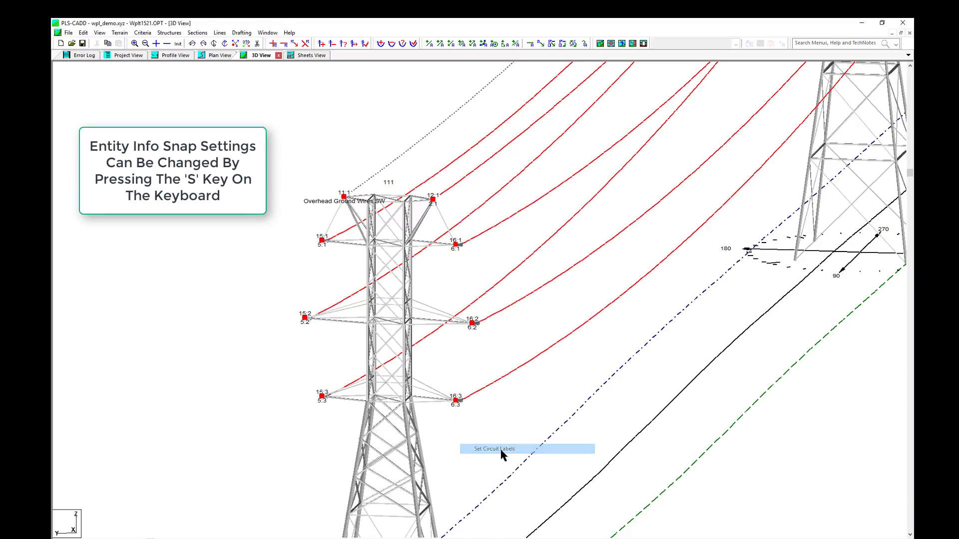
{"action": "left_click_drag", "start_coordinate": [444, 247], "coordinate": [145, 110]}
{"action": "left_click", "coordinate": [175, 126]}
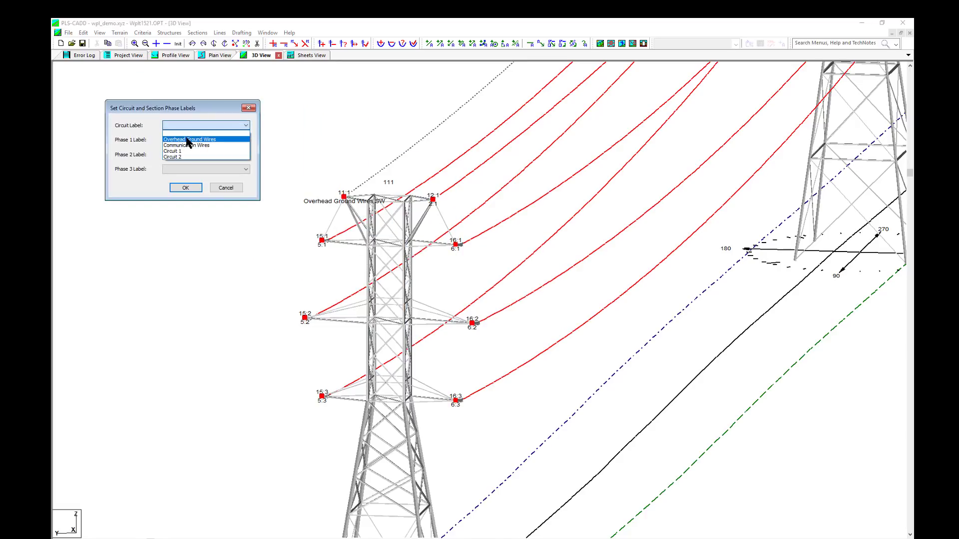
{"action": "left_click", "coordinate": [184, 133]}
{"action": "left_click", "coordinate": [188, 140]}
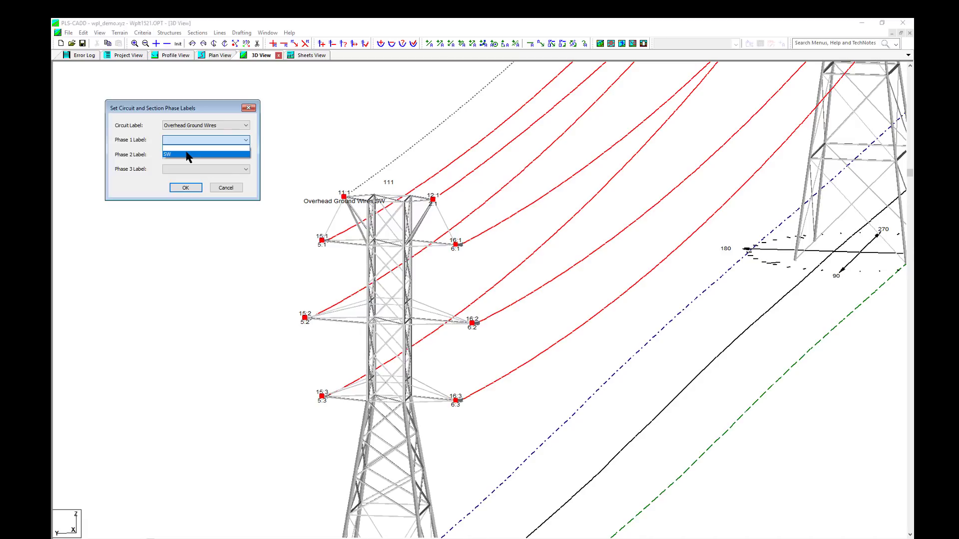
{"action": "left_click", "coordinate": [188, 154]}
{"action": "left_click", "coordinate": [186, 189]}
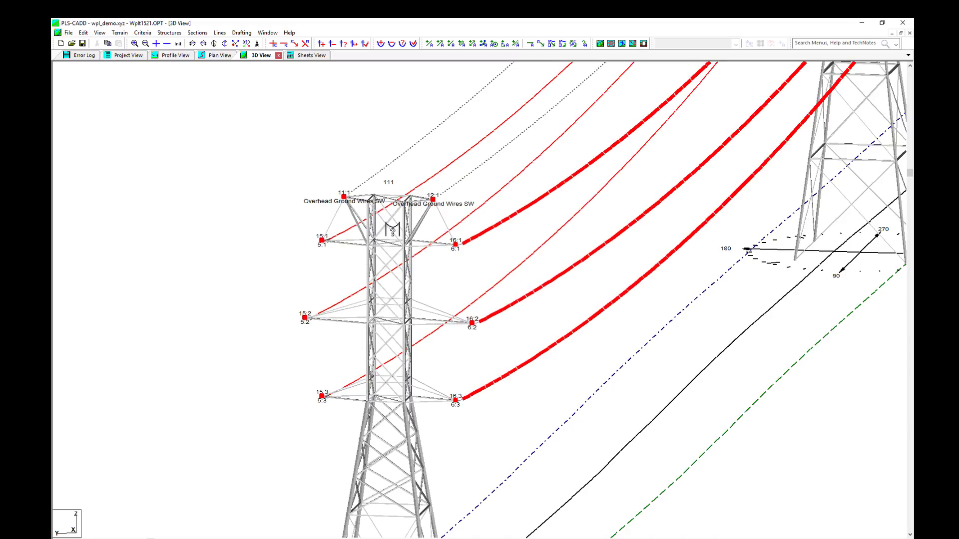
Step: Label the left conductor set Circuit 1 with phases C1, B1 and A1, top to bottom
{"action": "left_click", "coordinate": [352, 225]}
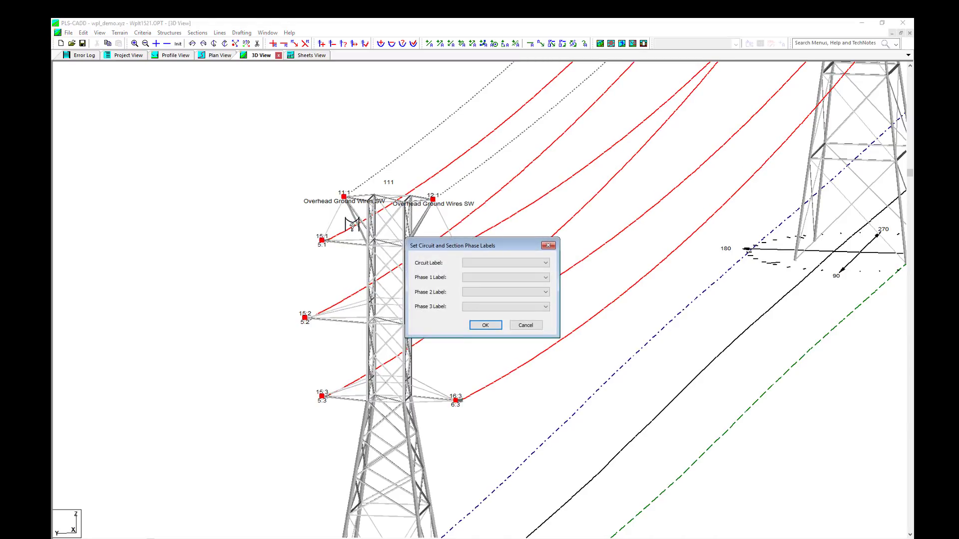
{"action": "left_click", "coordinate": [470, 262]}
{"action": "left_click", "coordinate": [476, 281]}
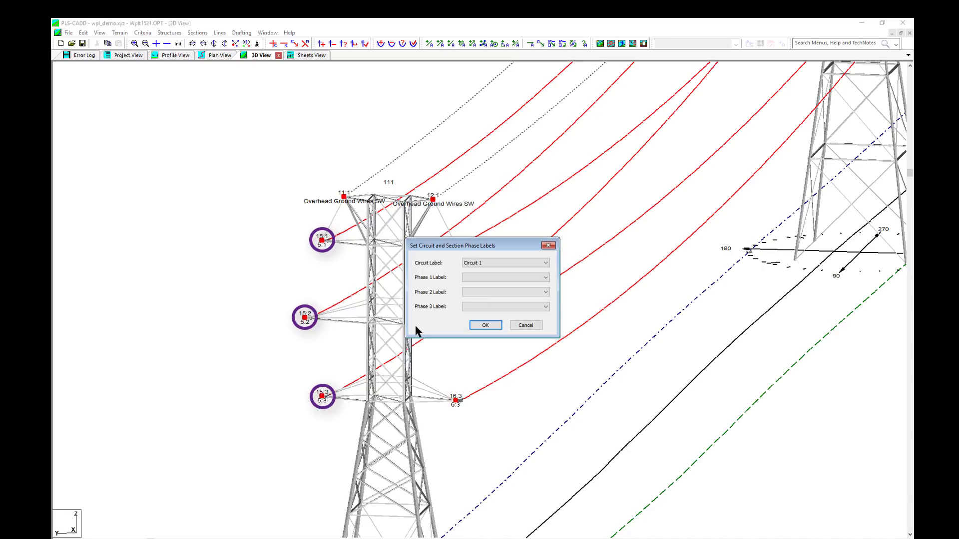
{"action": "left_click", "coordinate": [529, 276]}
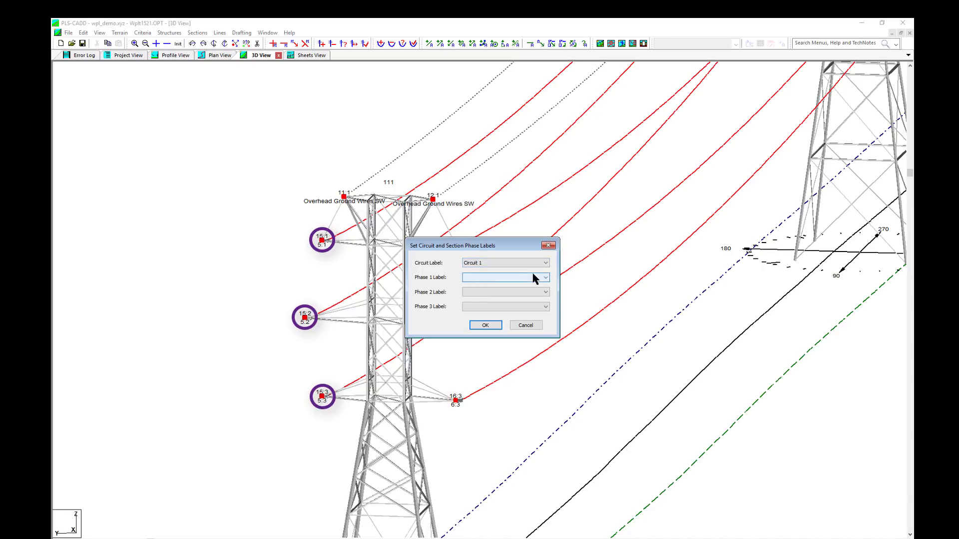
{"action": "left_click", "coordinate": [498, 279]}
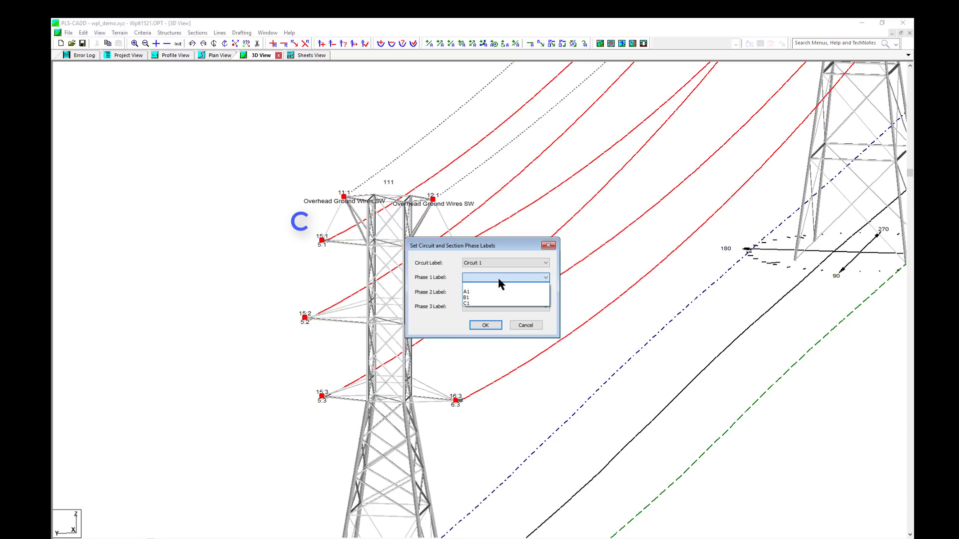
{"action": "left_click", "coordinate": [497, 304]}
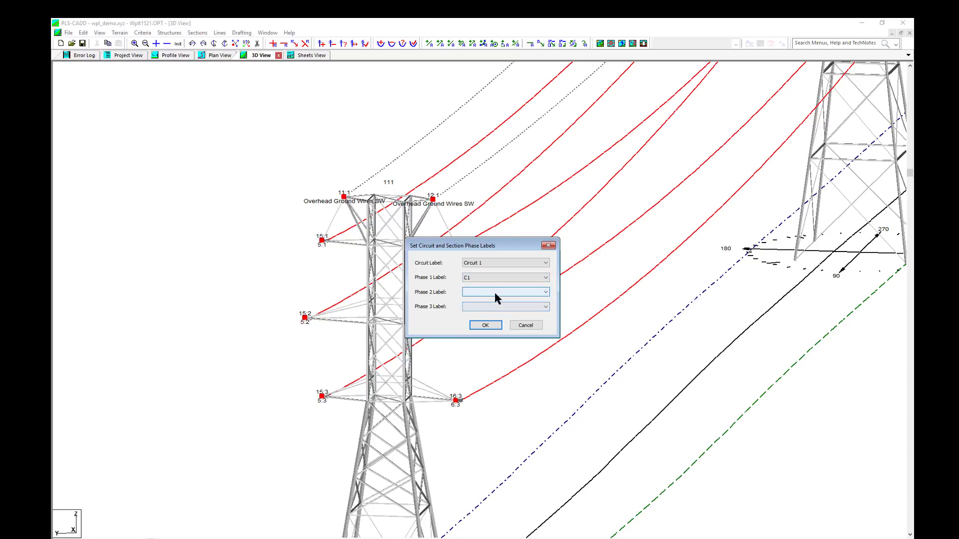
{"action": "left_click", "coordinate": [496, 293]}
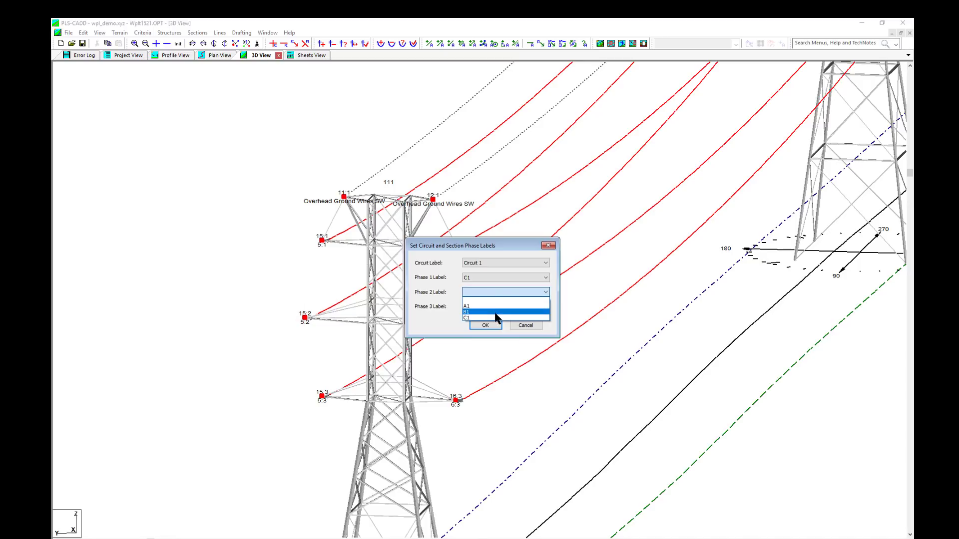
{"action": "left_click", "coordinate": [495, 312]}
{"action": "left_click", "coordinate": [490, 308]}
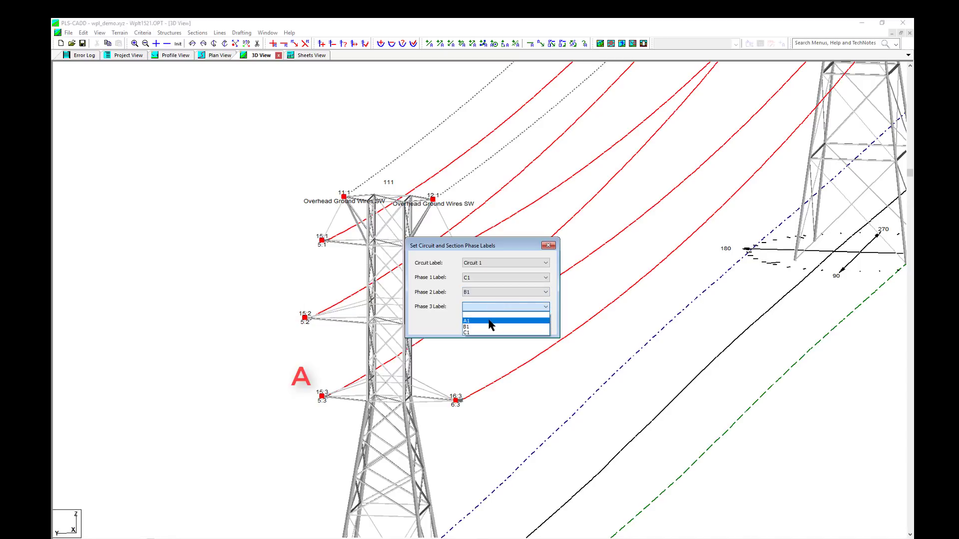
{"action": "left_click", "coordinate": [490, 322]}
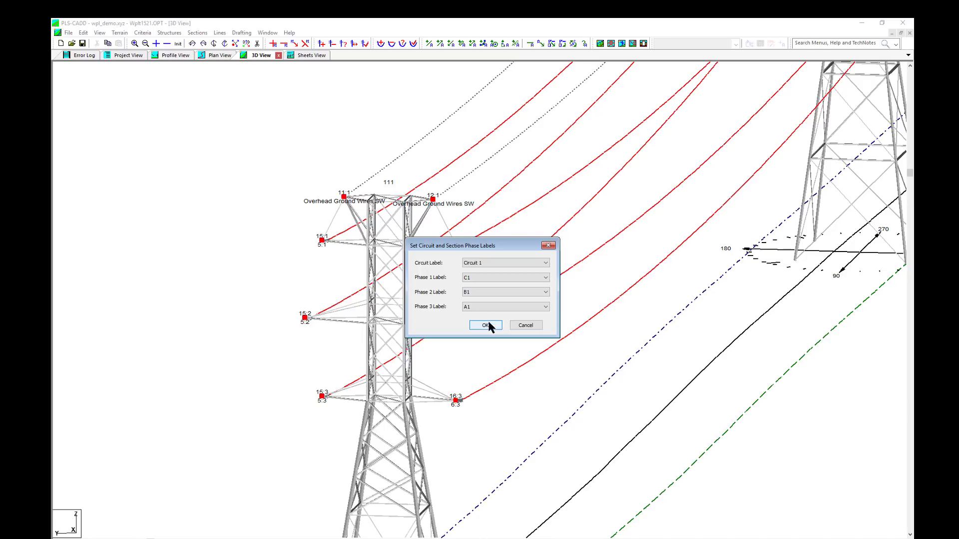
{"action": "left_click", "coordinate": [486, 326]}
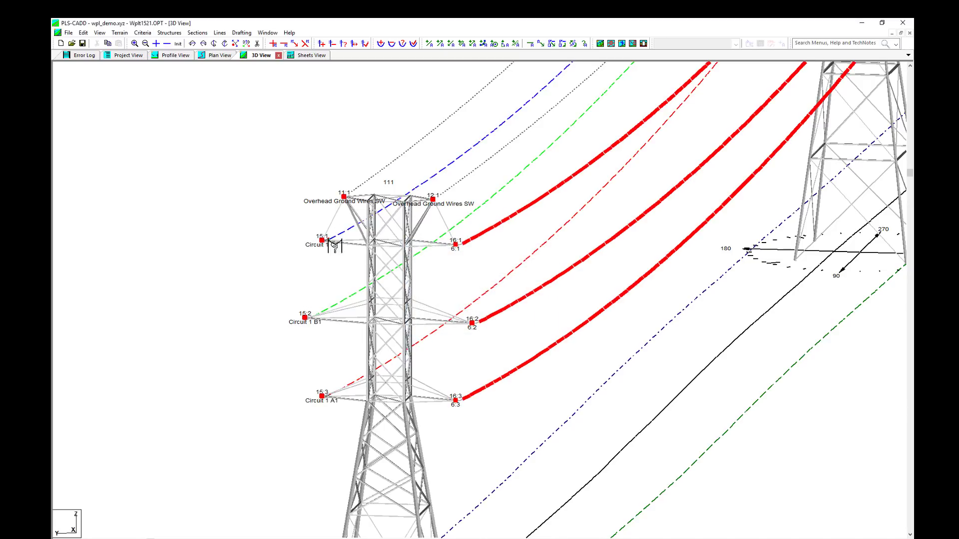
{"action": "left_click", "coordinate": [317, 263]}
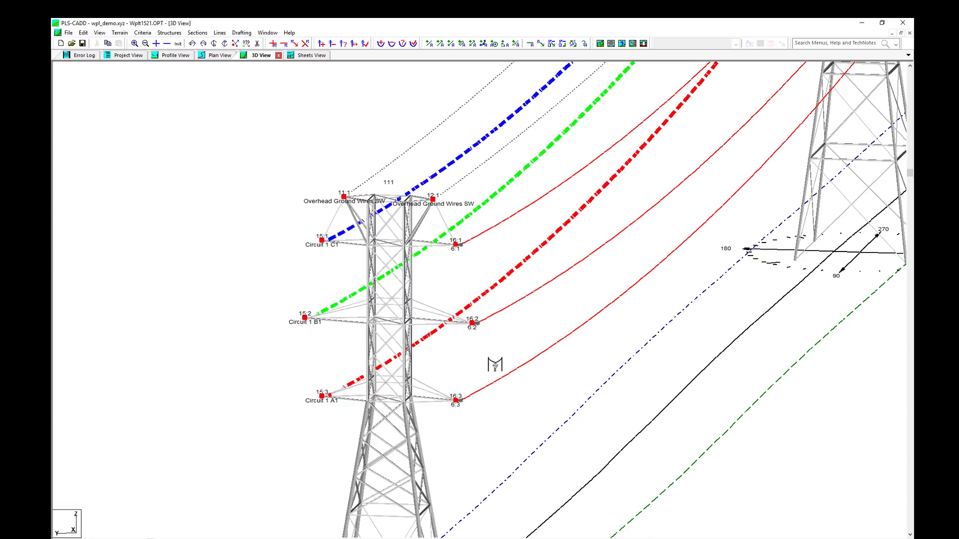
{"action": "left_click", "coordinate": [544, 350]}
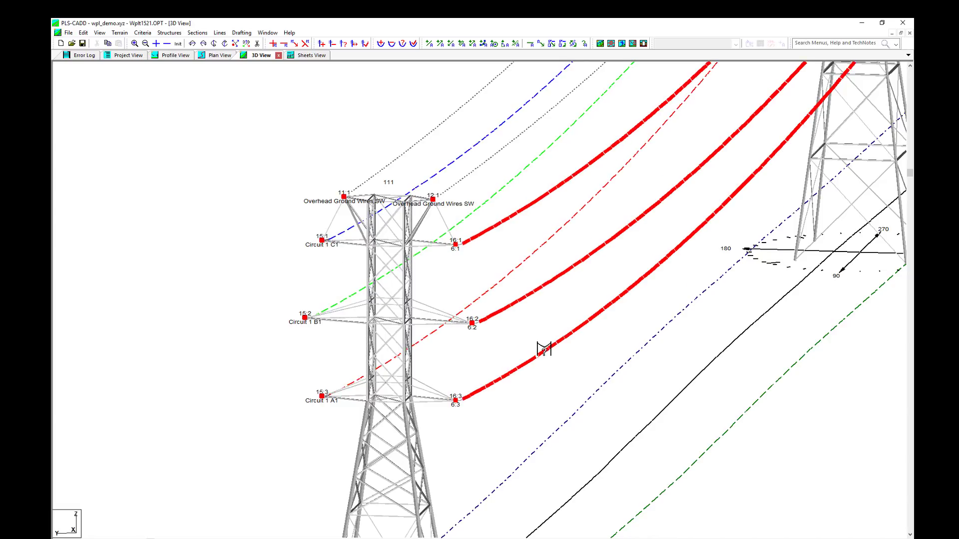
Step: Set the right-side conductor set to Circuit 2 with phases A2, B2 and C2
{"action": "right_click", "coordinate": [543, 350]}
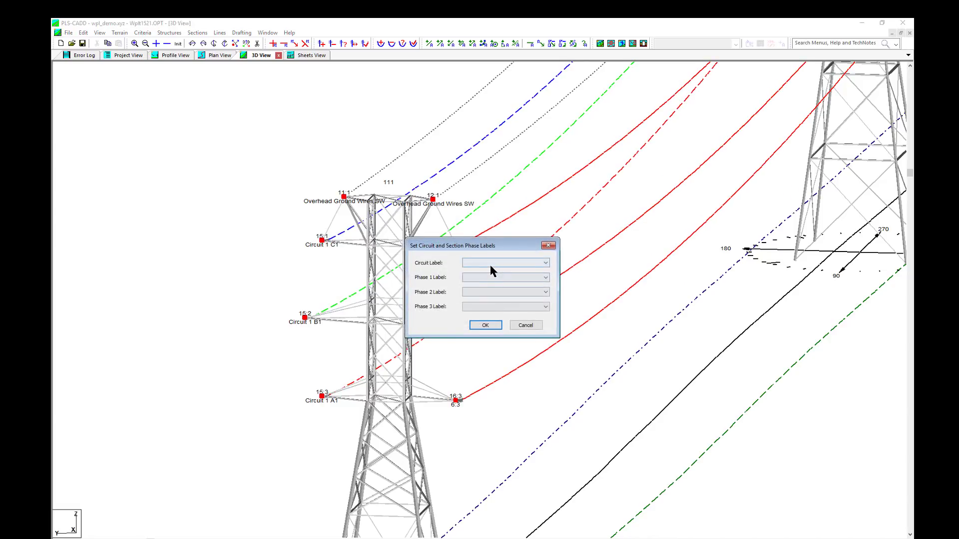
{"action": "left_click", "coordinate": [490, 262]}
{"action": "left_click", "coordinate": [489, 295]}
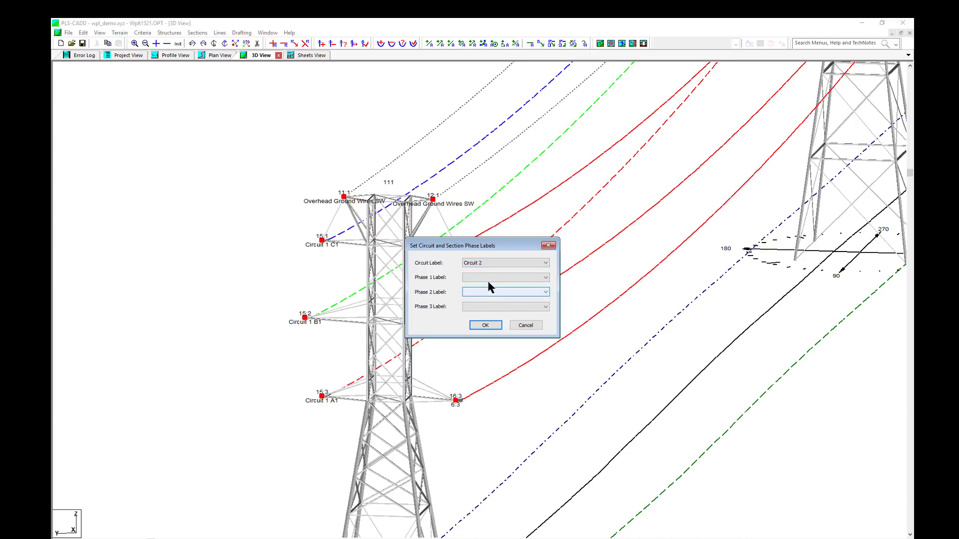
{"action": "left_click_drag", "start_coordinate": [517, 247], "coordinate": [624, 260]}
{"action": "left_click", "coordinate": [624, 292]}
{"action": "left_click", "coordinate": [620, 305]}
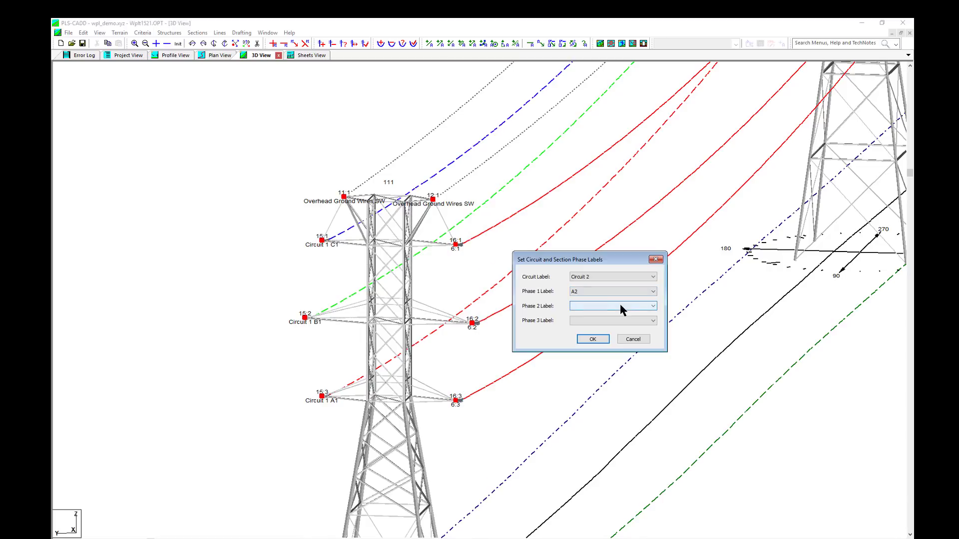
{"action": "left_click", "coordinate": [619, 306]}
{"action": "left_click", "coordinate": [619, 320]}
{"action": "left_click", "coordinate": [617, 320]}
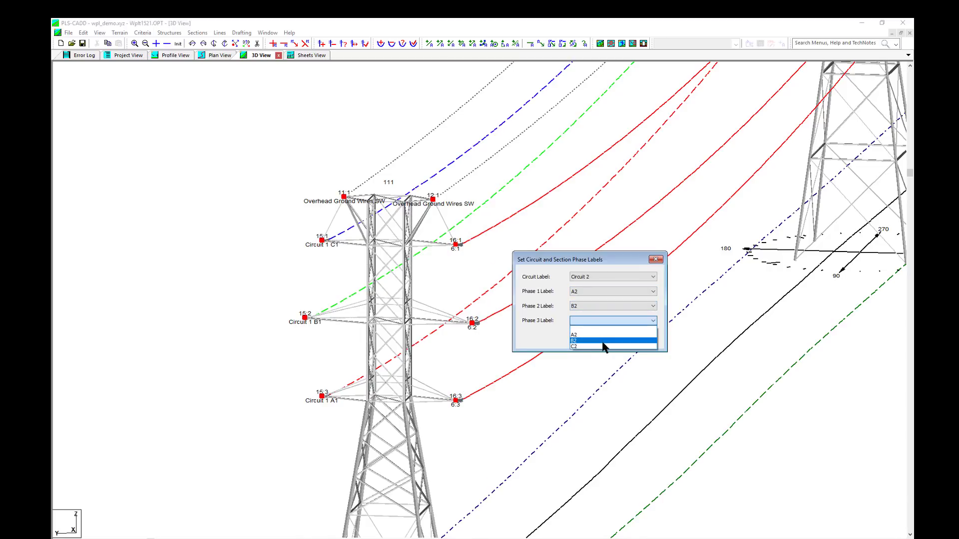
{"action": "left_click", "coordinate": [604, 339]}
{"action": "left_click", "coordinate": [595, 342]}
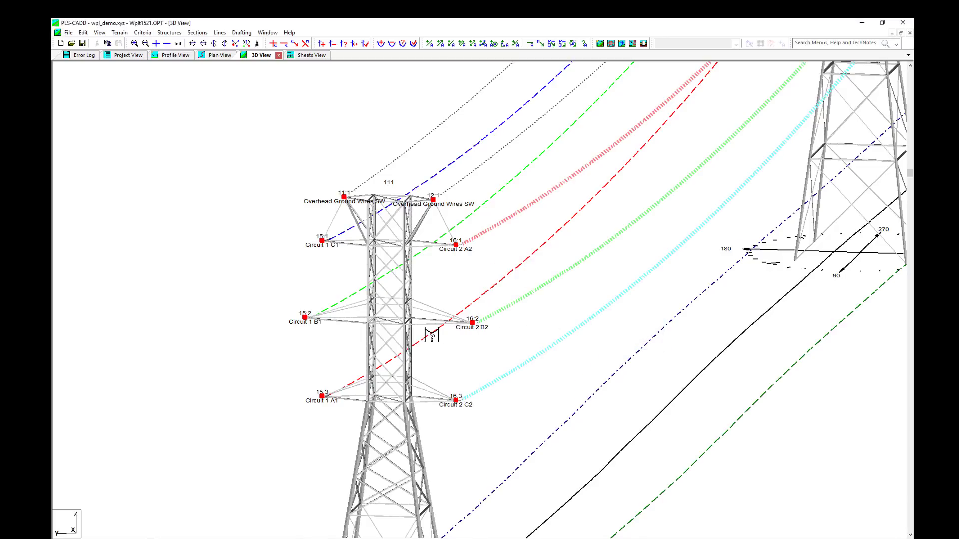
Step: Zoom along the line to tower 92 and orbit it to inspect its transposition phase labels
{"action": "scroll", "coordinate": [335, 451], "scroll_direction": "down", "scroll_amount": 3}
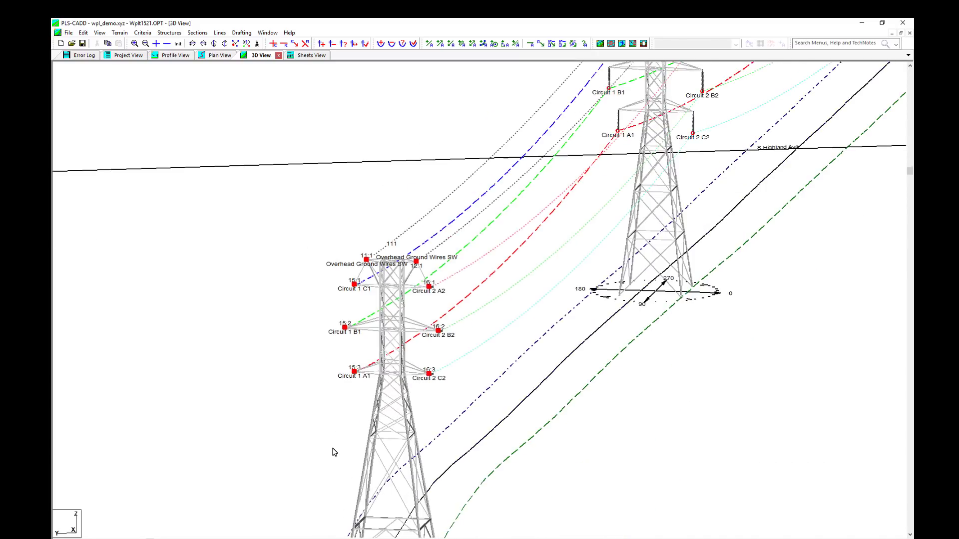
{"action": "scroll", "coordinate": [334, 452], "scroll_direction": "down", "scroll_amount": 3}
{"action": "left_click", "coordinate": [364, 416]}
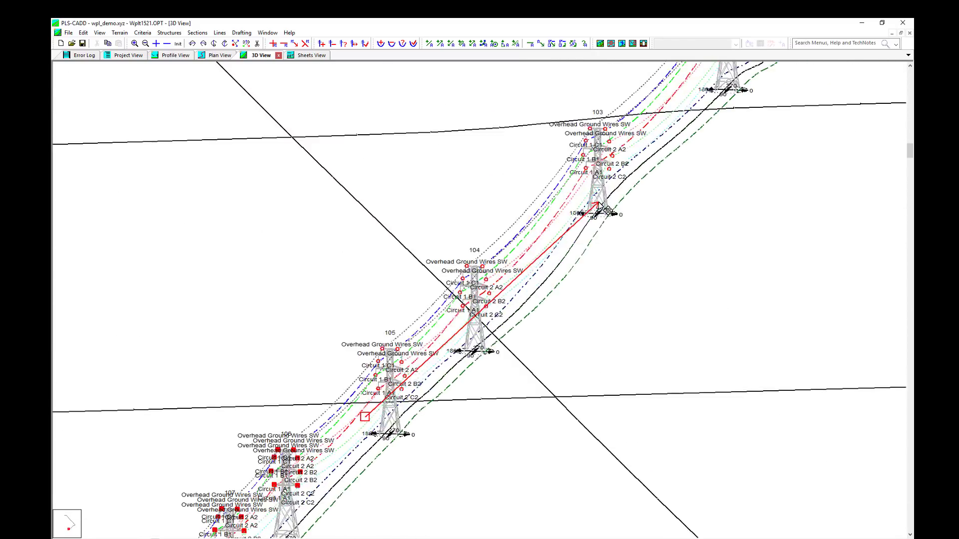
{"action": "scroll", "coordinate": [483, 387], "scroll_direction": "up", "scroll_amount": 4}
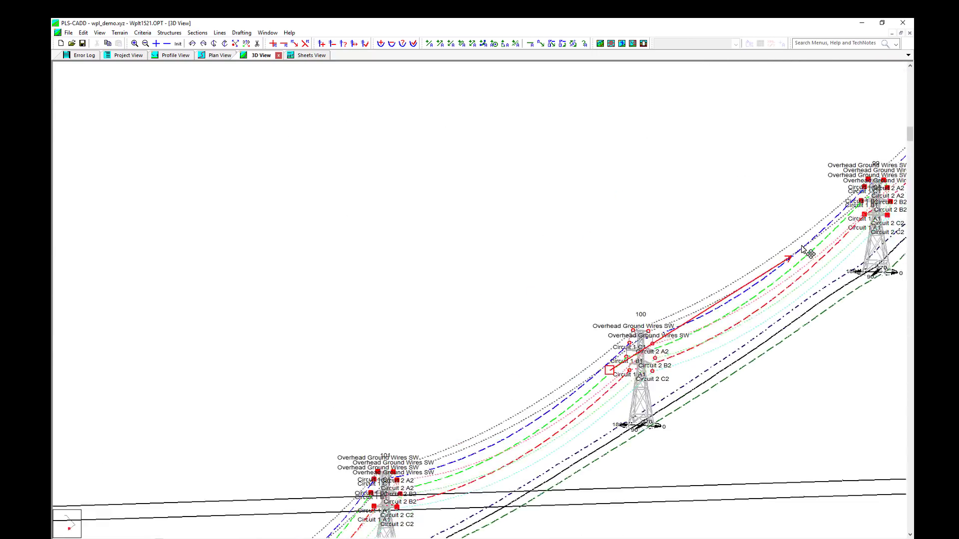
{"action": "scroll", "coordinate": [819, 240], "scroll_direction": "down", "scroll_amount": 2}
{"action": "scroll", "coordinate": [655, 208], "scroll_direction": "down", "scroll_amount": 2}
{"action": "scroll", "coordinate": [811, 209], "scroll_direction": "up", "scroll_amount": 3}
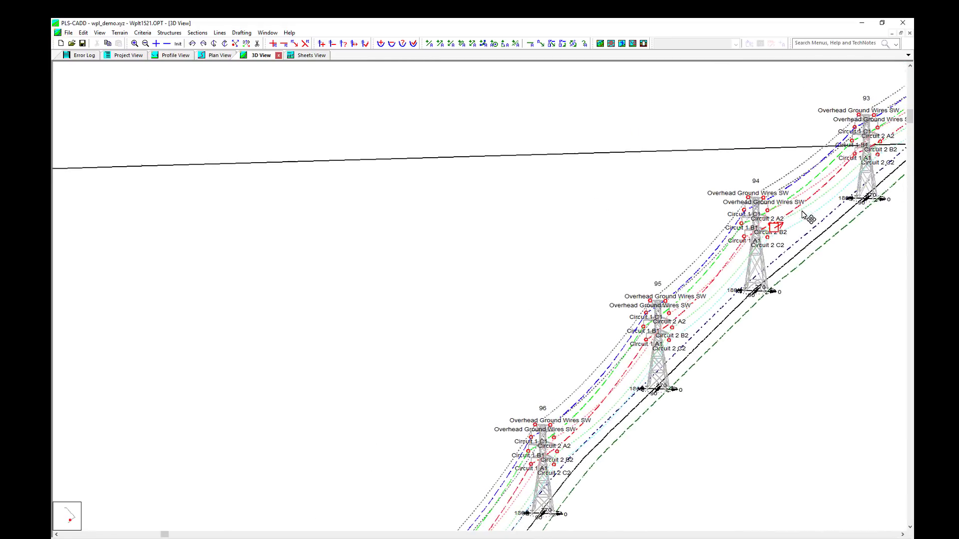
{"action": "scroll", "coordinate": [819, 212], "scroll_direction": "up", "scroll_amount": 3}
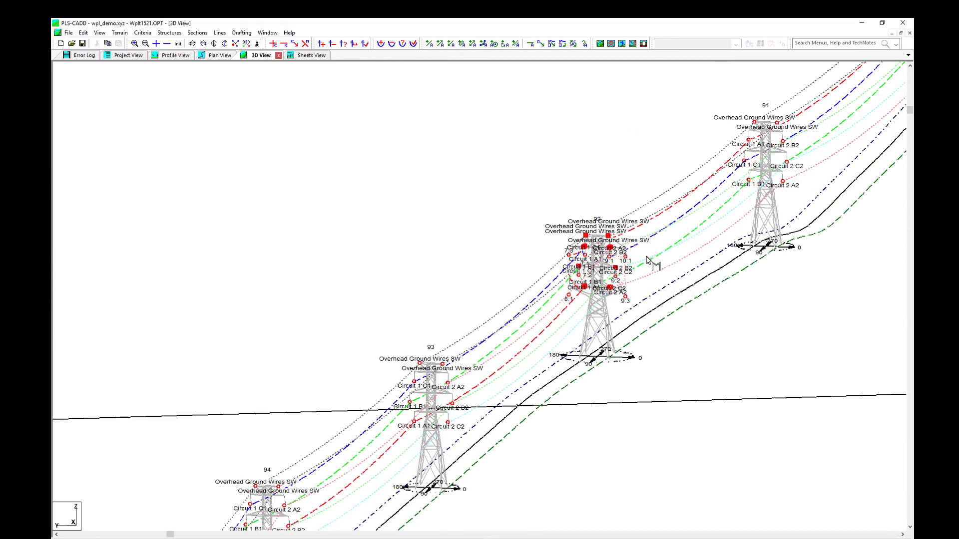
{"action": "scroll", "coordinate": [647, 260], "scroll_direction": "up", "scroll_amount": 5}
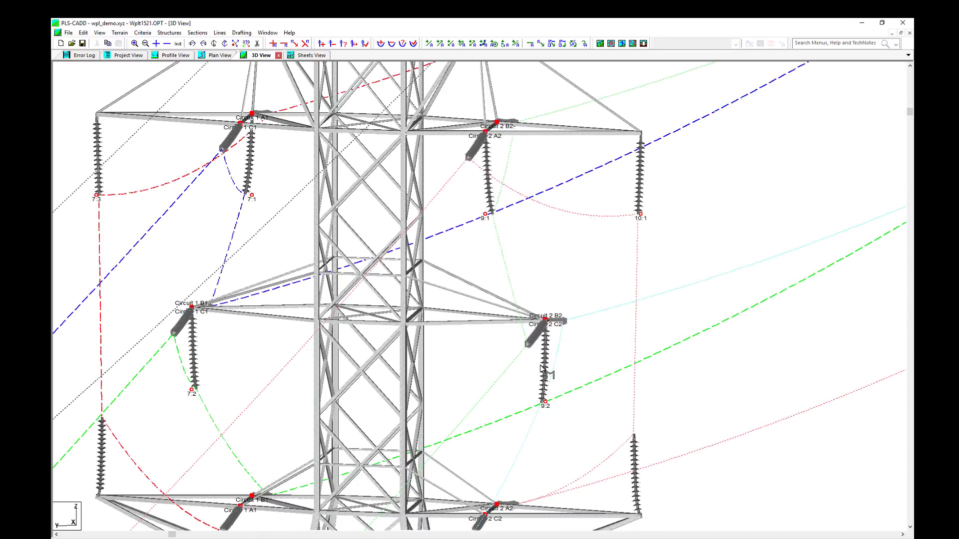
{"action": "scroll", "coordinate": [542, 370], "scroll_direction": "down", "scroll_amount": 1}
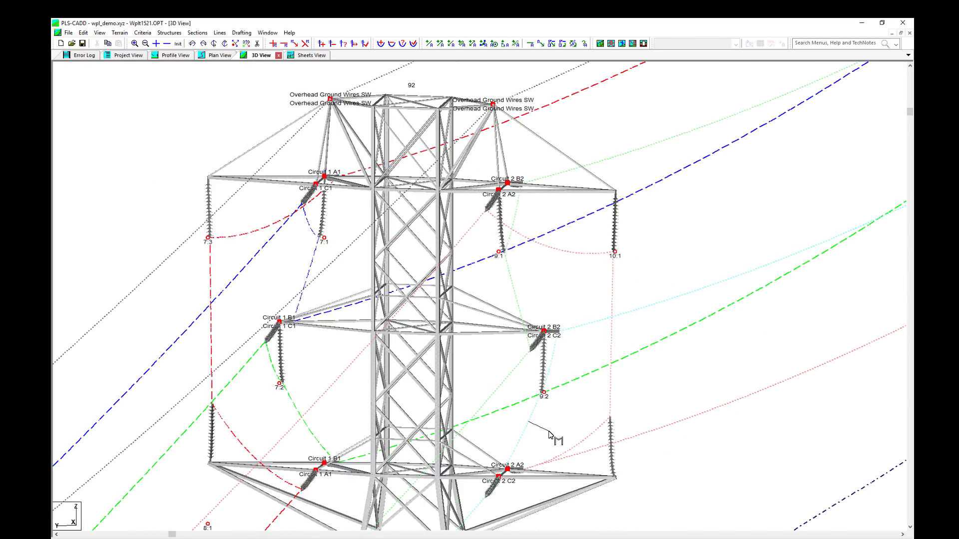
{"action": "left_click_drag", "start_coordinate": [548, 432], "coordinate": [466, 418]}
{"action": "scroll", "coordinate": [510, 276], "scroll_direction": "down", "scroll_amount": 1}
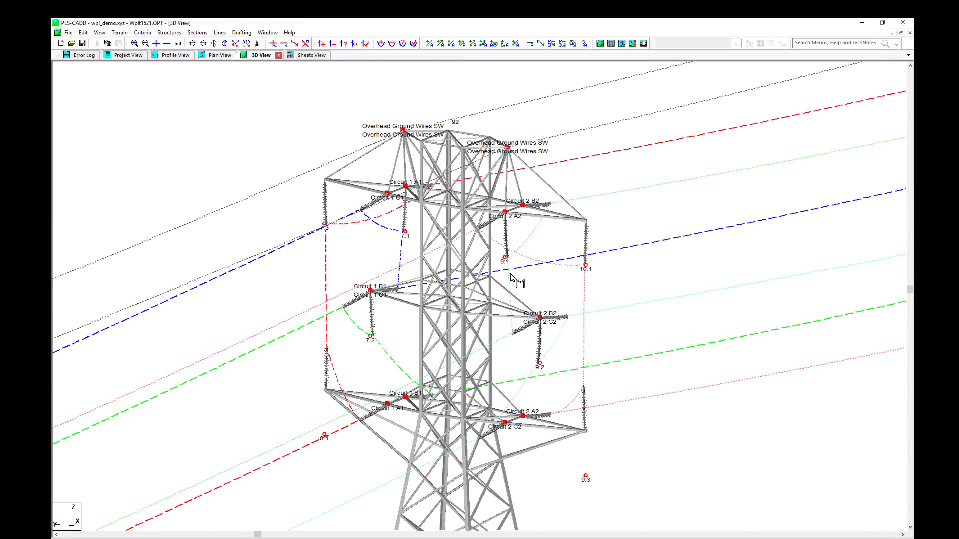
{"action": "scroll", "coordinate": [512, 277], "scroll_direction": "down", "scroll_amount": 1}
{"action": "scroll", "coordinate": [437, 319], "scroll_direction": "down", "scroll_amount": 1}
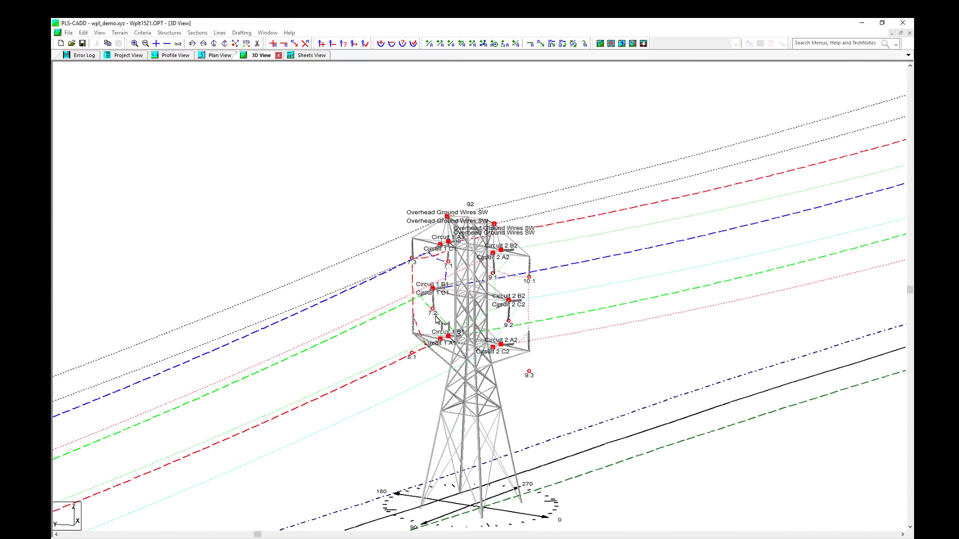
Step: Jump the 3D view to structure 52A with Ctrl+G and zoom in
{"action": "key", "text": "ctrl+g"}
{"action": "key", "text": "Return"}
{"action": "key", "text": "Return"}
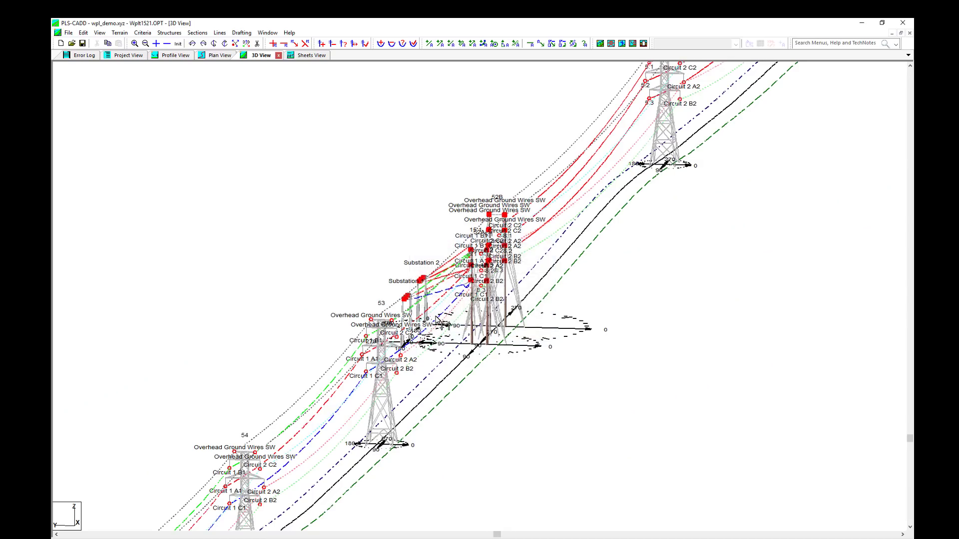
{"action": "scroll", "coordinate": [474, 249], "scroll_direction": "up", "scroll_amount": 1}
{"action": "scroll", "coordinate": [473, 281], "scroll_direction": "up", "scroll_amount": 1}
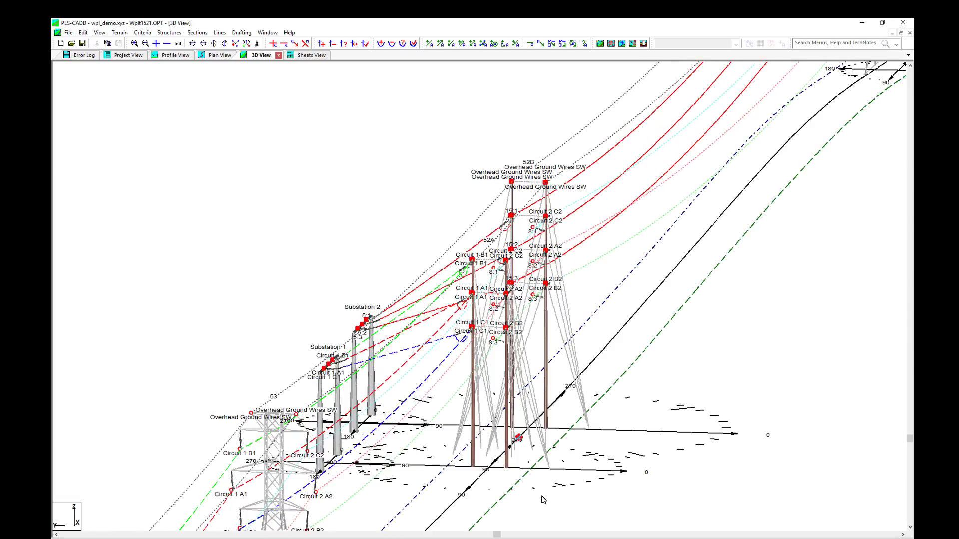
Step: Orbit and zoom around towers 52A and 52B
{"action": "mouse_move", "coordinate": [505, 464]}
{"action": "left_mouse_down"}
{"action": "mouse_move", "coordinate": [442, 464]}
{"action": "mouse_move", "coordinate": [413, 419]}
{"action": "mouse_move", "coordinate": [406, 439]}
{"action": "mouse_move", "coordinate": [450, 420]}
{"action": "left_mouse_up"}
{"action": "scroll", "coordinate": [714, 187], "scroll_direction": "up", "scroll_amount": 3}
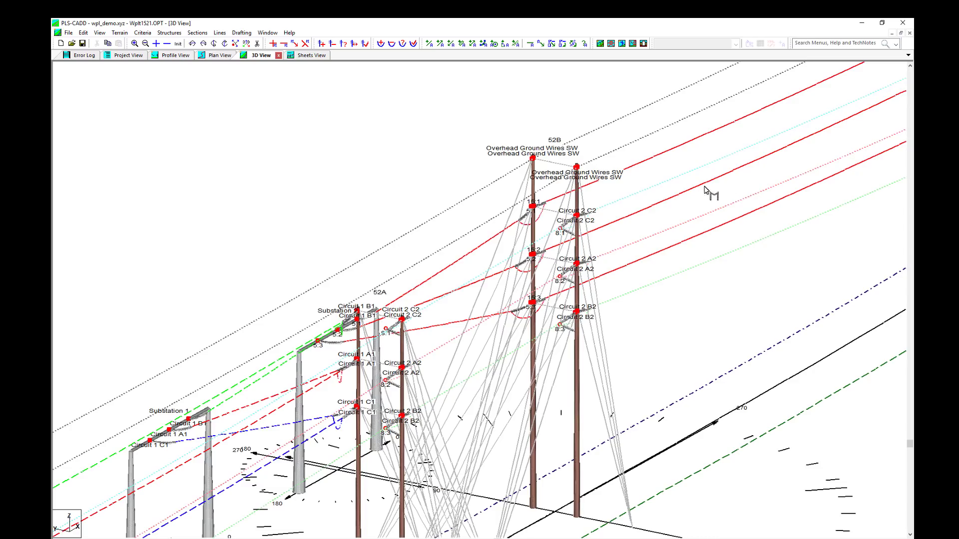
{"action": "scroll", "coordinate": [620, 252], "scroll_direction": "up", "scroll_amount": 2}
{"action": "scroll", "coordinate": [598, 267], "scroll_direction": "down", "scroll_amount": 3}
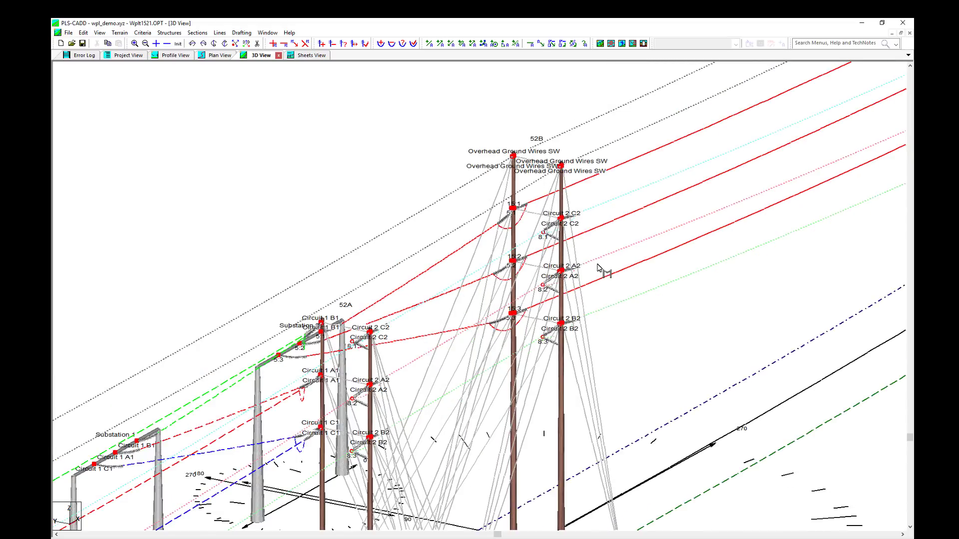
Step: Rotate the view to bring Substation 2 and the substation towers into sight
{"action": "mouse_move", "coordinate": [575, 266]}
{"action": "left_mouse_down"}
{"action": "mouse_move", "coordinate": [517, 290]}
{"action": "mouse_move", "coordinate": [519, 276]}
{"action": "mouse_move", "coordinate": [535, 272]}
{"action": "mouse_move", "coordinate": [571, 316]}
{"action": "mouse_move", "coordinate": [550, 321]}
{"action": "left_mouse_up"}
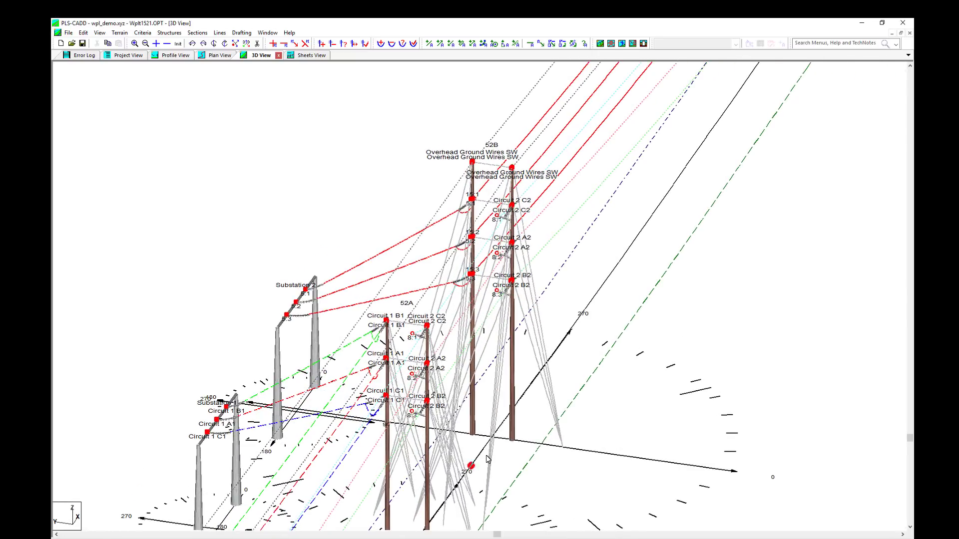
{"action": "left_click_drag", "start_coordinate": [574, 458], "coordinate": [589, 457]}
{"action": "scroll", "coordinate": [418, 382], "scroll_direction": "up", "scroll_amount": 3}
{"action": "scroll", "coordinate": [418, 382], "scroll_direction": "up", "scroll_amount": 2}
{"action": "scroll", "coordinate": [415, 381], "scroll_direction": "up", "scroll_amount": 2}
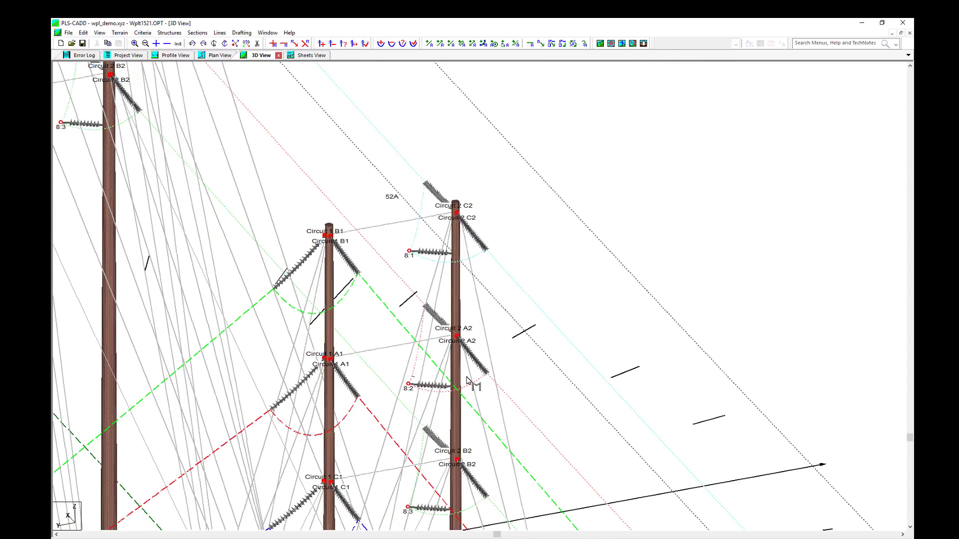
{"action": "scroll", "coordinate": [510, 383], "scroll_direction": "down", "scroll_amount": 2}
{"action": "scroll", "coordinate": [507, 383], "scroll_direction": "down", "scroll_amount": 2}
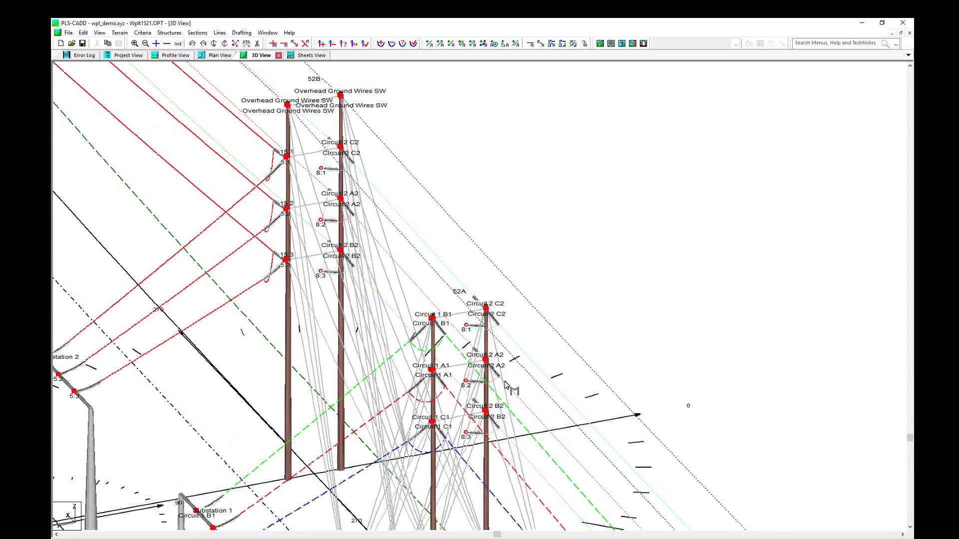
{"action": "left_click_drag", "start_coordinate": [505, 383], "coordinate": [409, 383]}
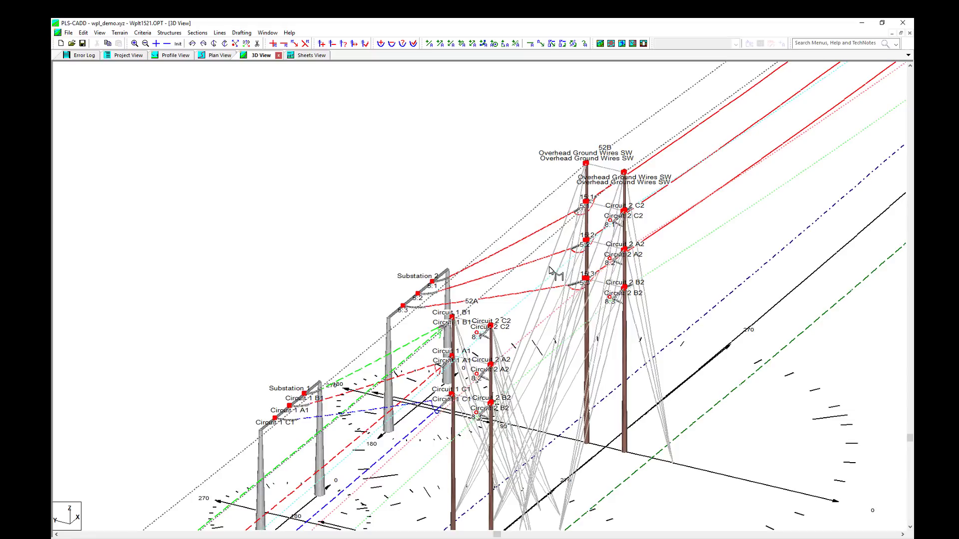
{"action": "scroll", "coordinate": [551, 271], "scroll_direction": "up", "scroll_amount": 2}
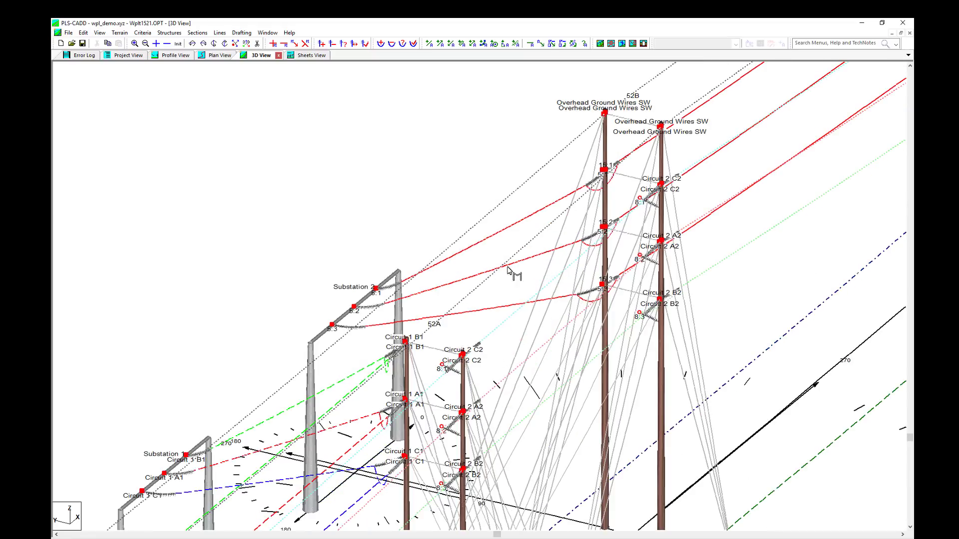
Step: Start Set Circuit Labels on the Substation 2 wire section and choose Circuit 1
{"action": "right_click", "coordinate": [470, 256]}
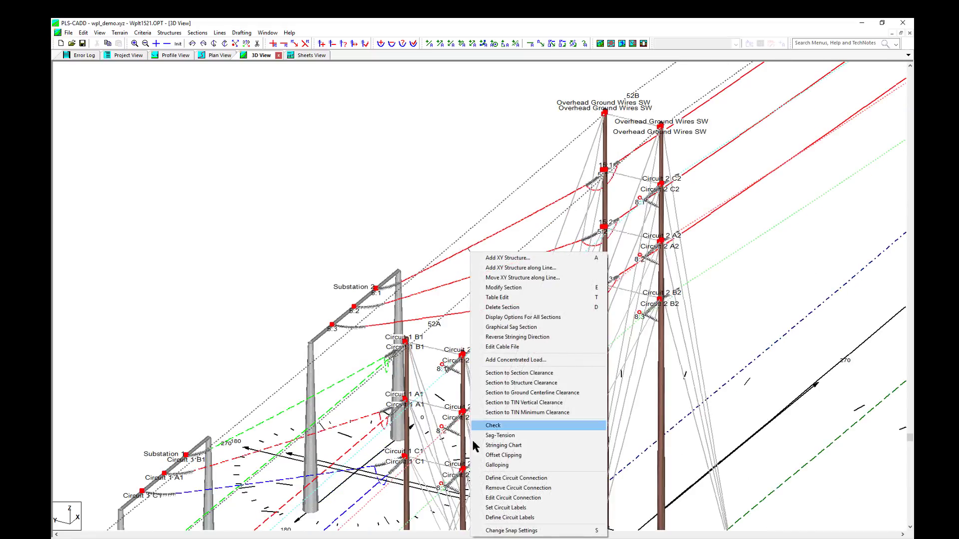
{"action": "left_click", "coordinate": [487, 508]}
{"action": "left_click_drag", "start_coordinate": [466, 250], "coordinate": [217, 150]}
{"action": "left_click", "coordinate": [232, 165]}
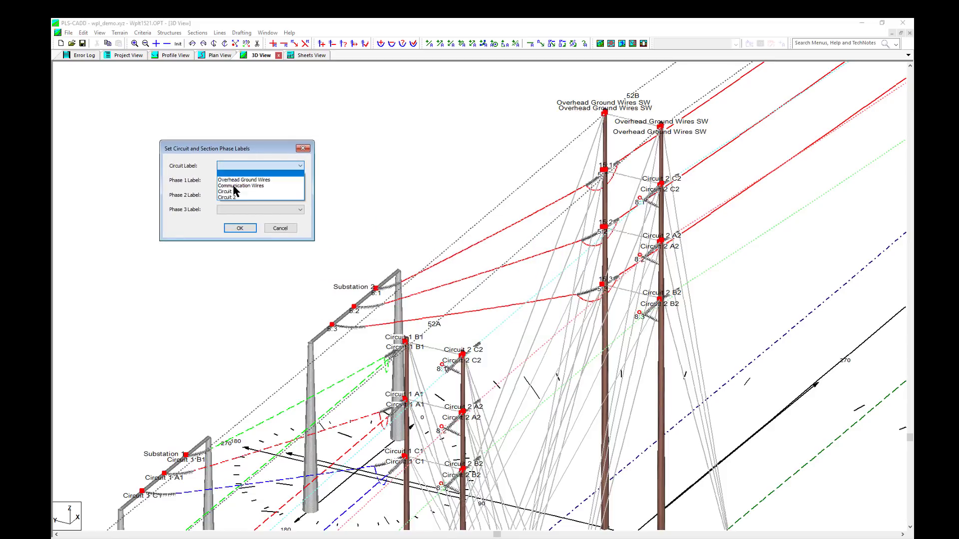
{"action": "left_click", "coordinate": [237, 191]}
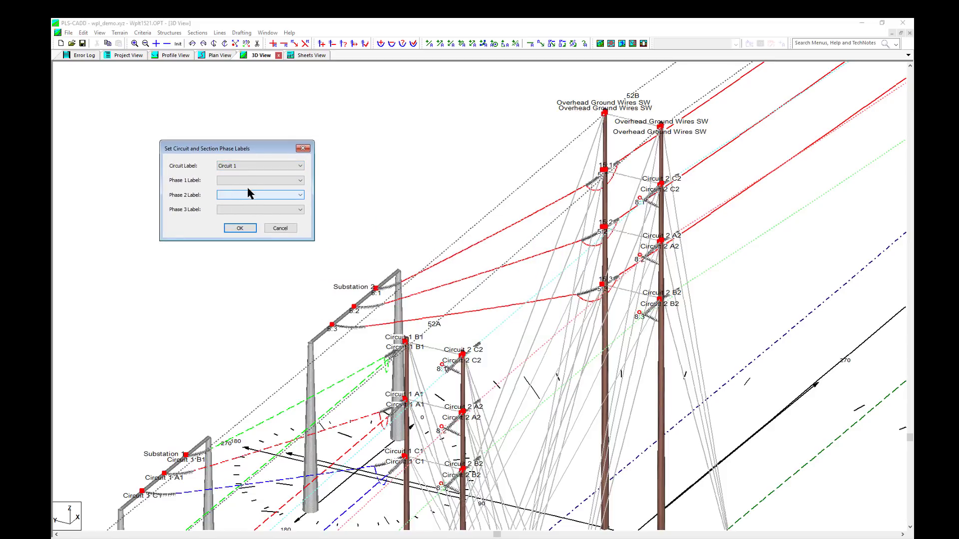
Step: Assign phases B1, A1 and C1 to the three conductors, apply, then zoom out
{"action": "left_click", "coordinate": [237, 180]}
{"action": "left_click", "coordinate": [374, 288]}
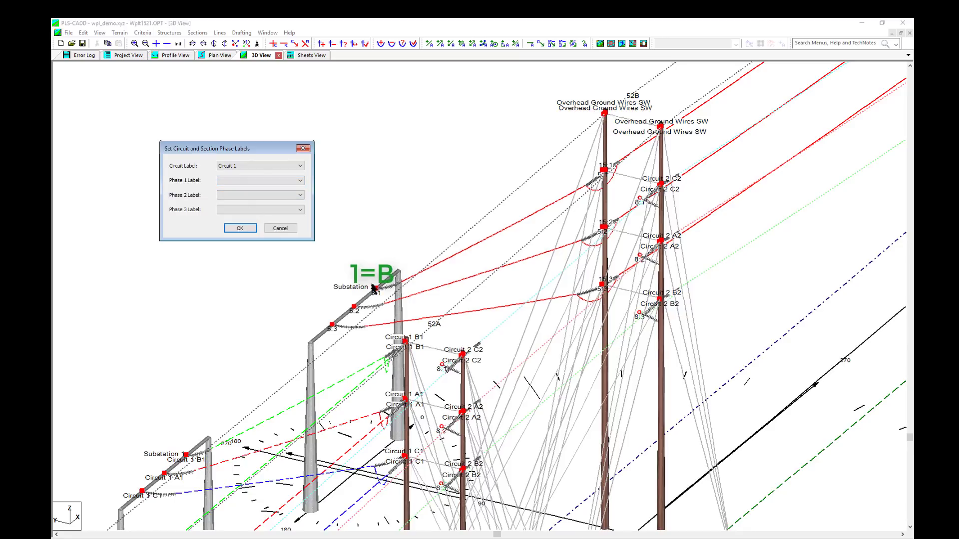
{"action": "left_click", "coordinate": [255, 184]}
{"action": "left_click", "coordinate": [251, 202]}
{"action": "left_click", "coordinate": [242, 194]}
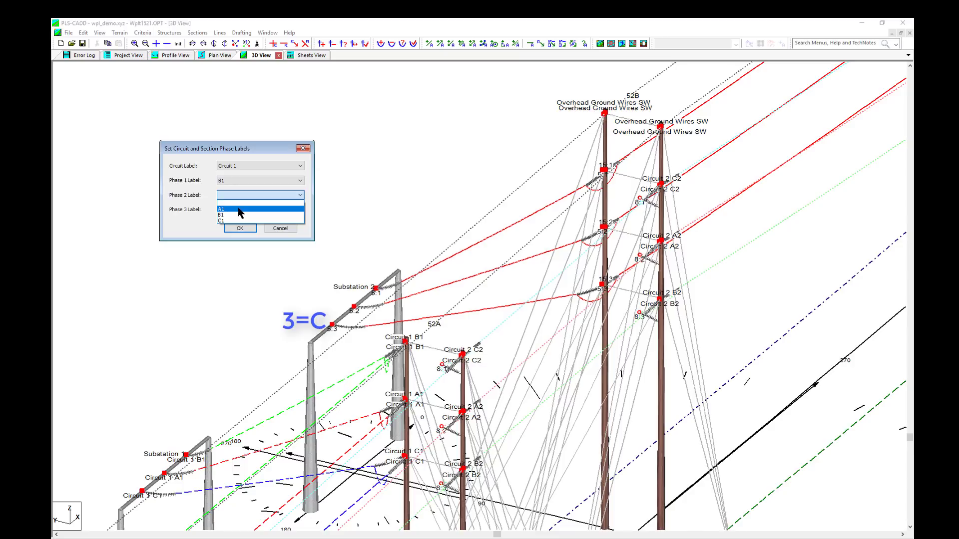
{"action": "left_click", "coordinate": [240, 212]}
{"action": "left_click", "coordinate": [238, 209]}
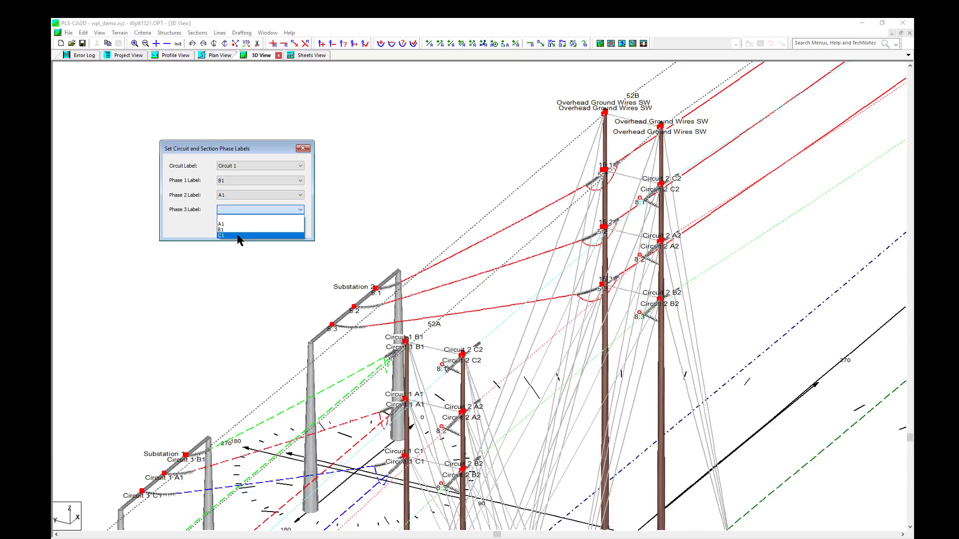
{"action": "left_click", "coordinate": [238, 236]}
{"action": "left_click", "coordinate": [239, 229]}
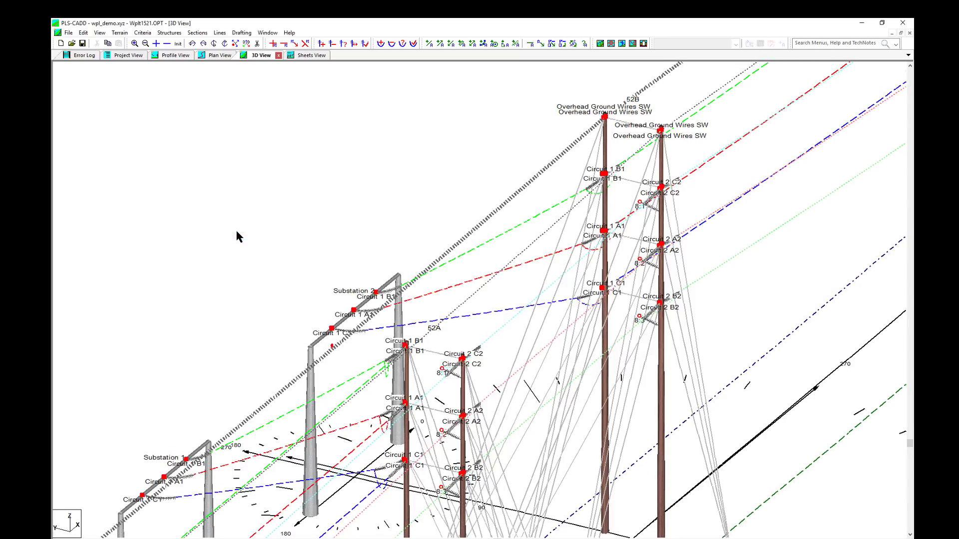
{"action": "left_click", "coordinate": [239, 301]}
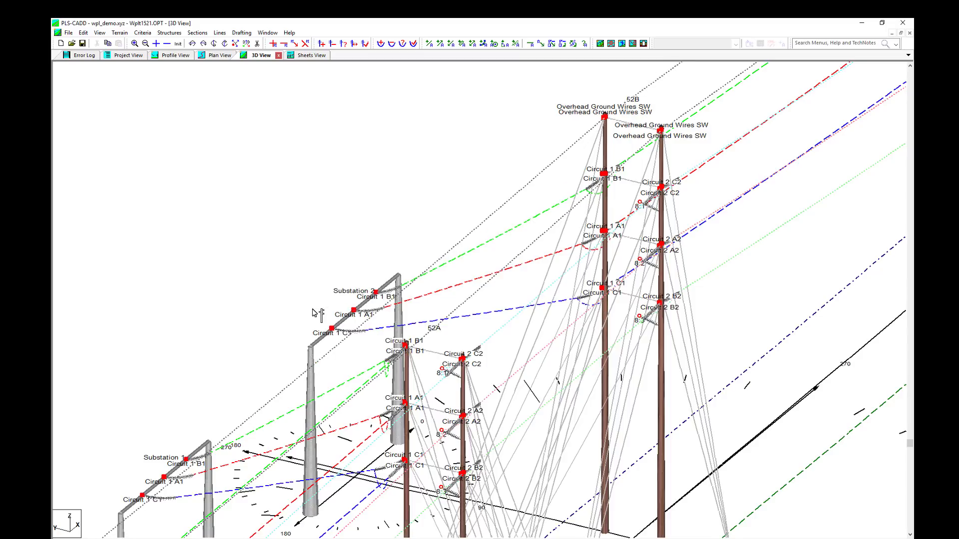
{"action": "scroll", "coordinate": [315, 314], "scroll_direction": "down", "scroll_amount": 5}
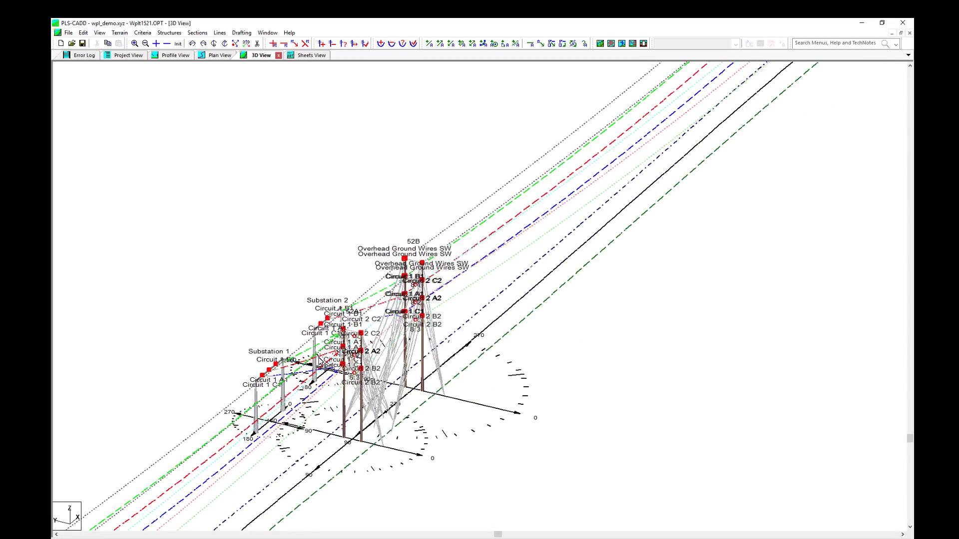
{"action": "scroll", "coordinate": [331, 385], "scroll_direction": "down", "scroll_amount": 6}
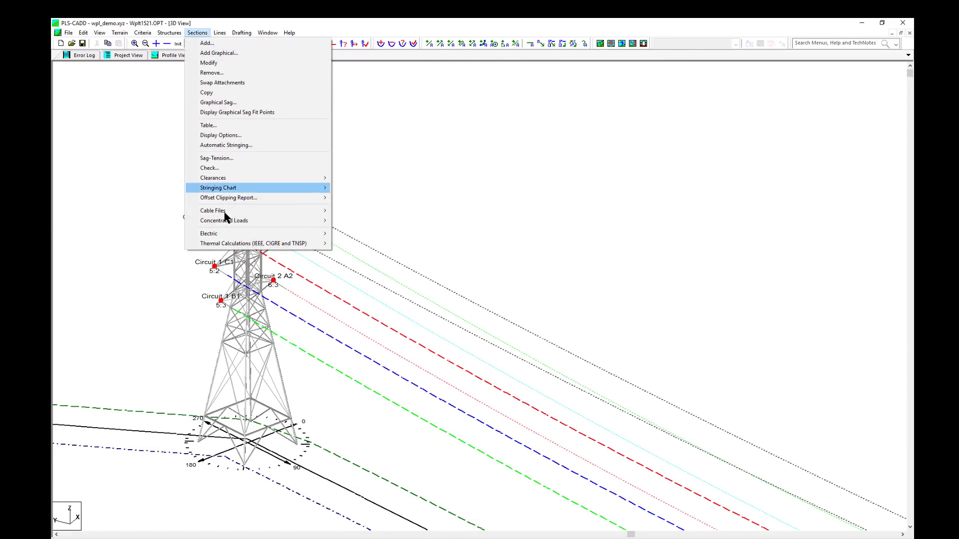
{"action": "mouse_move", "coordinate": [235, 233]}
{"action": "mouse_move", "coordinate": [422, 235]}
{"action": "left_click", "coordinate": [456, 247]}
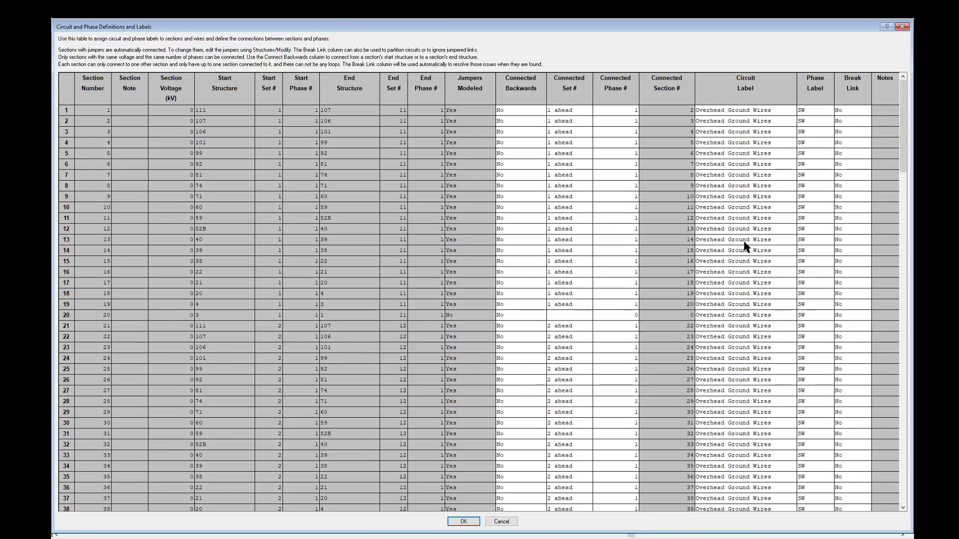
{"action": "left_click", "coordinate": [743, 240]}
{"action": "scroll", "coordinate": [742, 252], "scroll_direction": "down", "scroll_amount": 5}
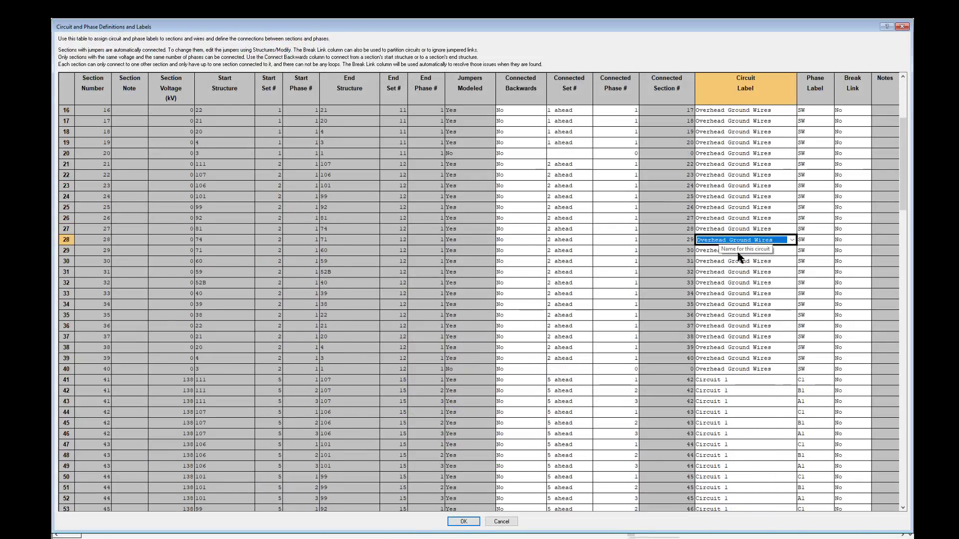
{"action": "scroll", "coordinate": [734, 264], "scroll_direction": "down", "scroll_amount": 7}
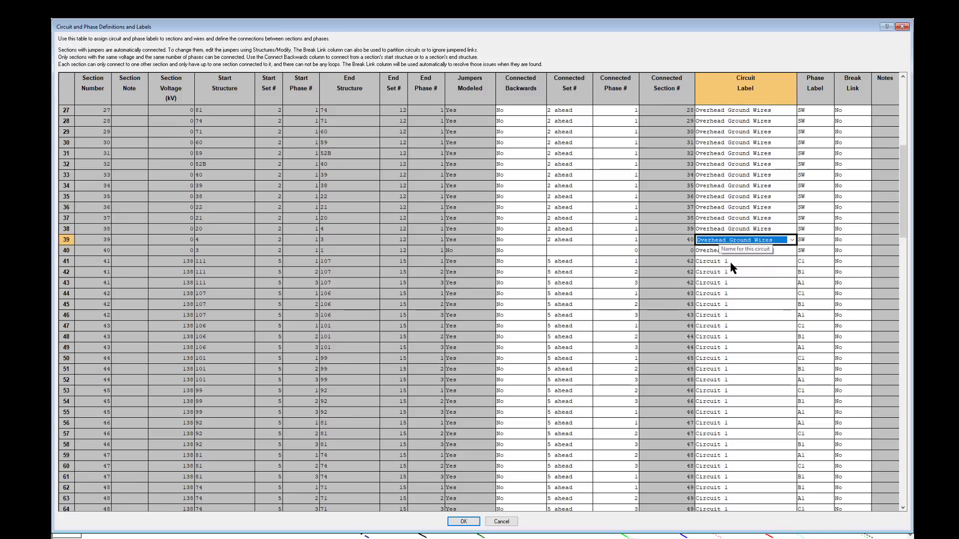
{"action": "left_click", "coordinate": [499, 522]}
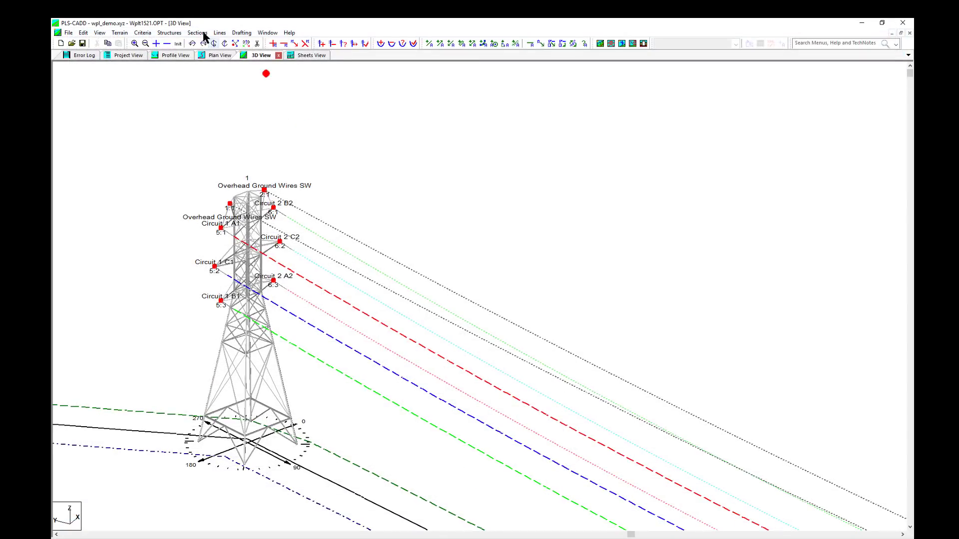
Step: In Sections > Display Options, draw each section with its circuit label's color and line type
{"action": "left_click", "coordinate": [198, 33]}
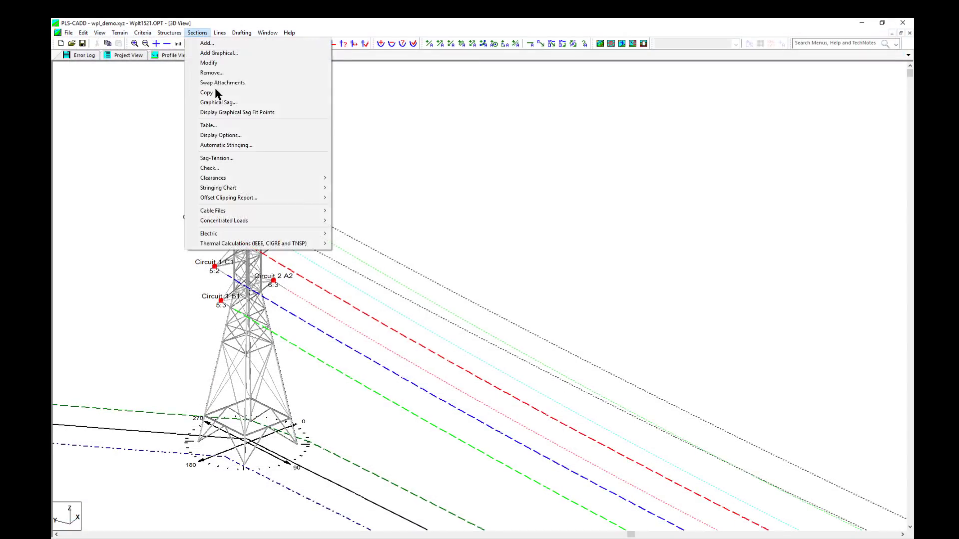
{"action": "left_click", "coordinate": [264, 144]}
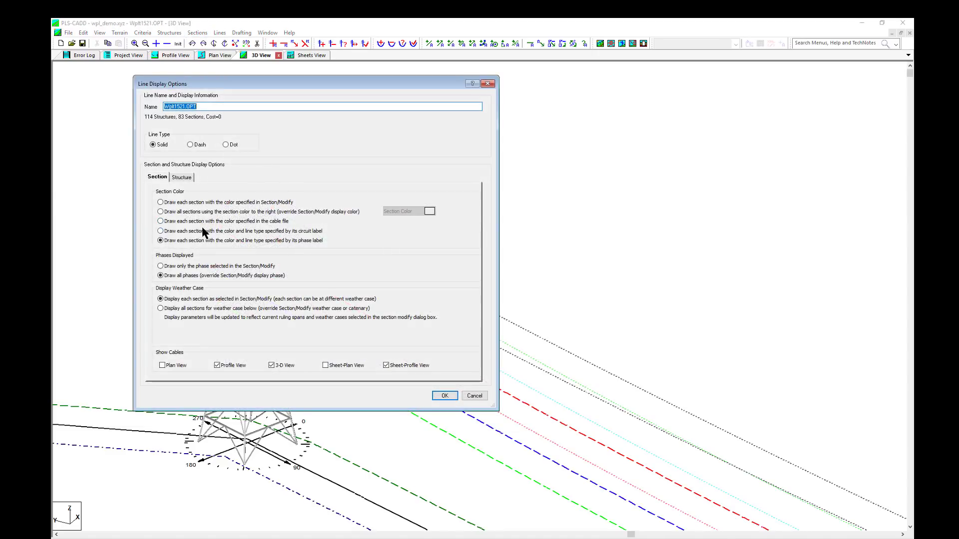
{"action": "left_click", "coordinate": [202, 233]}
{"action": "left_click", "coordinate": [445, 396]}
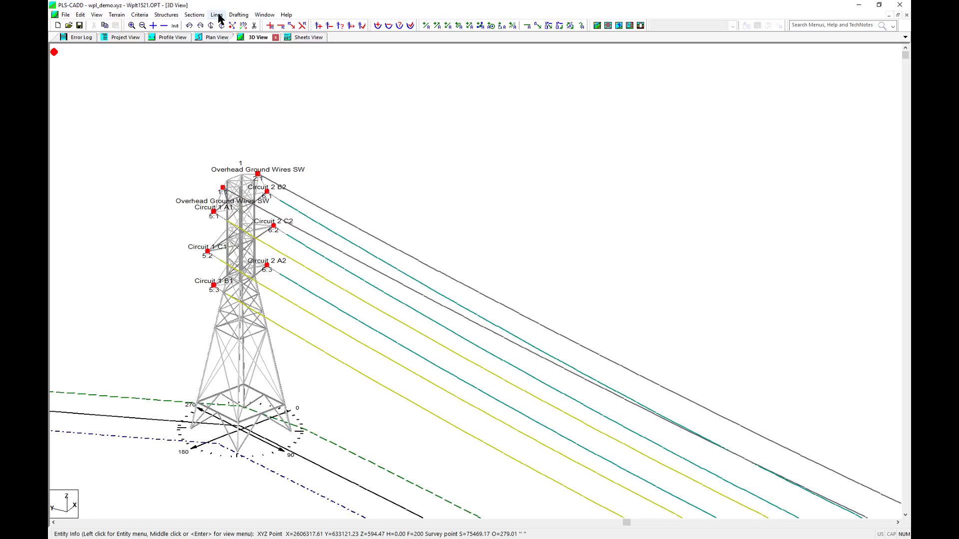
{"action": "scroll", "coordinate": [159, 63], "scroll_direction": "down", "scroll_amount": 2}
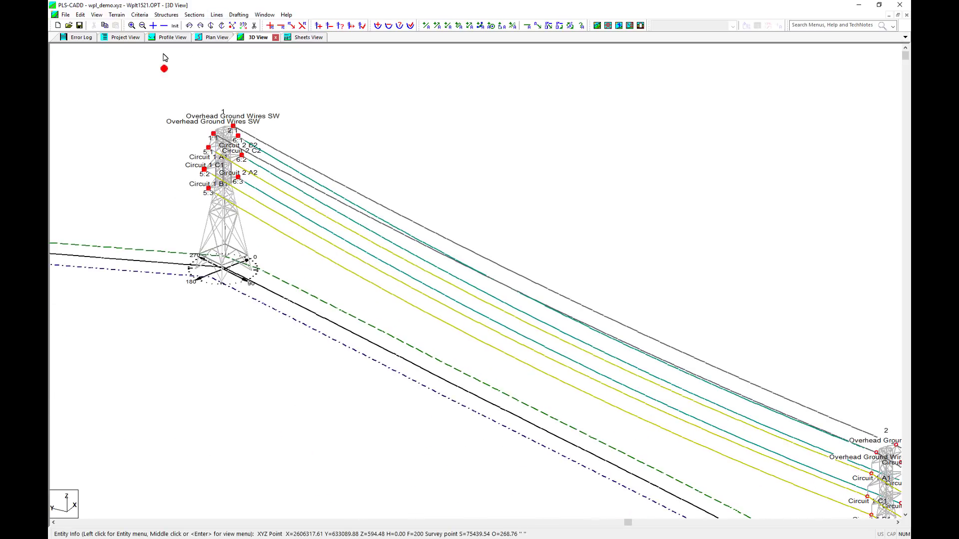
Step: Open the Survey Point Clearances report at its Structures and Circuits filters
{"action": "left_click", "coordinate": [217, 15]}
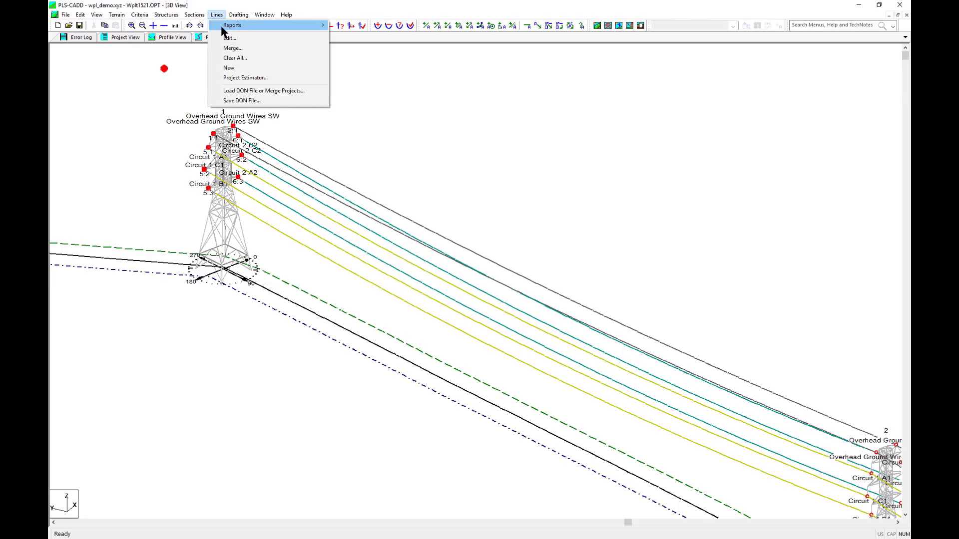
{"action": "mouse_move", "coordinate": [234, 26]}
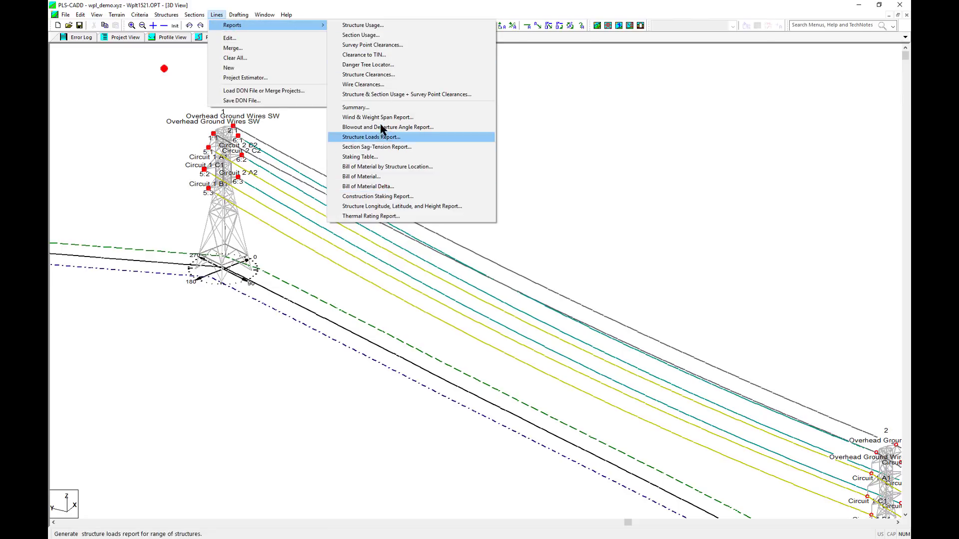
{"action": "left_click", "coordinate": [375, 45]}
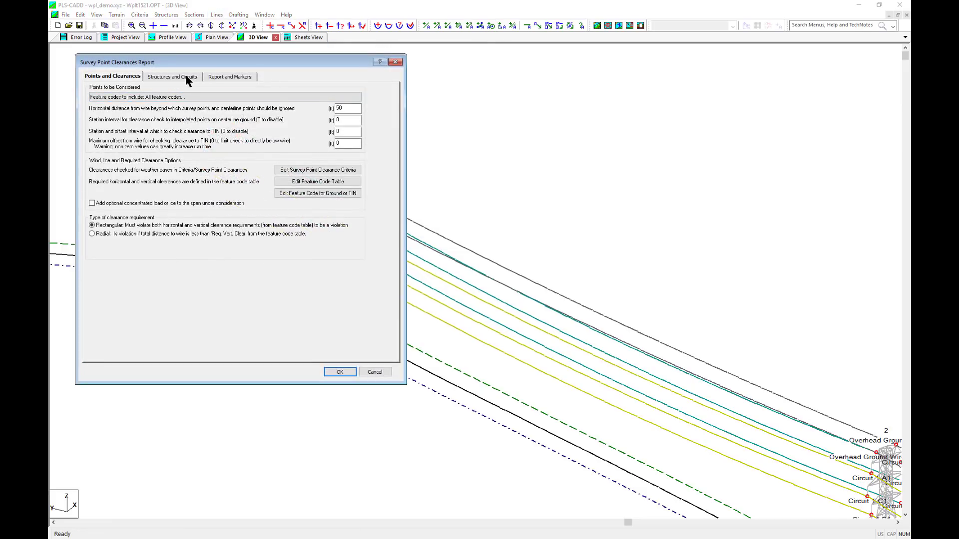
{"action": "left_click", "coordinate": [188, 80]}
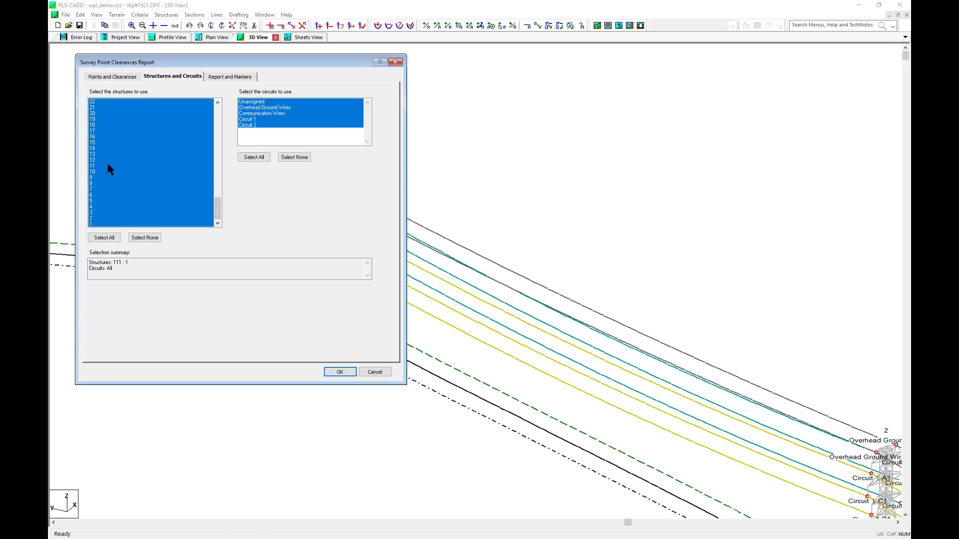
Step: Try structure and circuit selections, ending with all structures and only Circuit 1 selected
{"action": "left_click_drag", "start_coordinate": [107, 125], "coordinate": [112, 178], "text": "ctrl"}
{"action": "left_click", "coordinate": [115, 201], "text": "ctrl"}
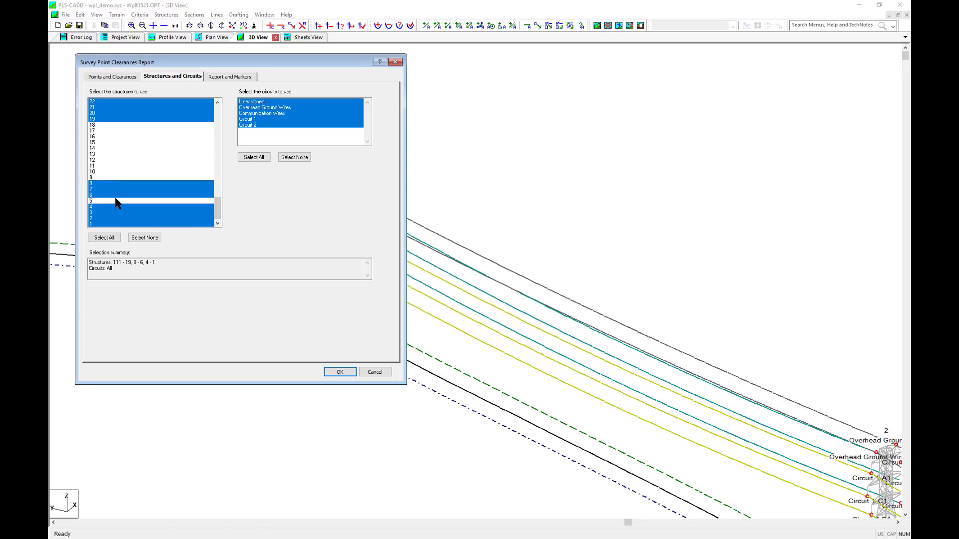
{"action": "left_click", "coordinate": [116, 213], "text": "ctrl"}
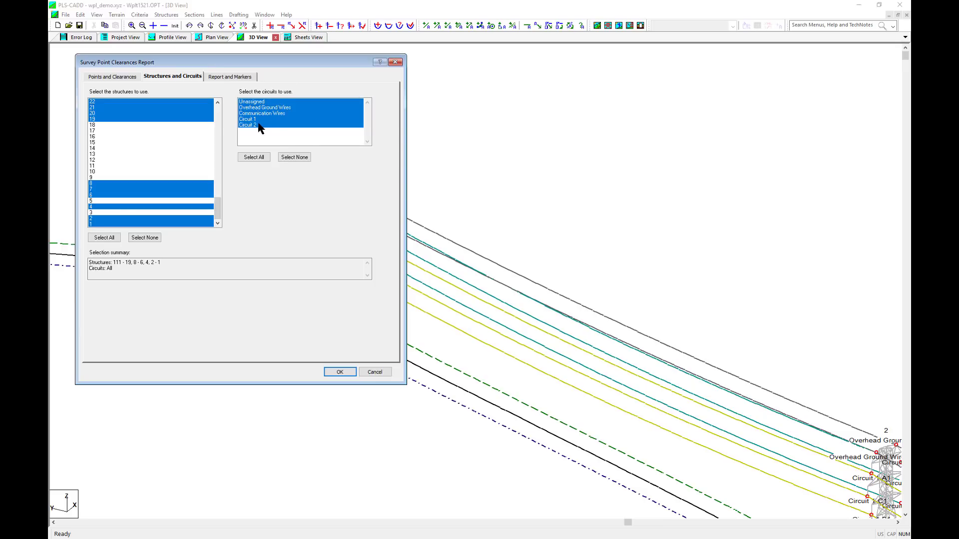
{"action": "left_click", "coordinate": [257, 120], "text": "ctrl"}
{"action": "left_click", "coordinate": [294, 158]}
{"action": "left_click", "coordinate": [256, 120]}
{"action": "left_click", "coordinate": [305, 125], "text": "ctrl"}
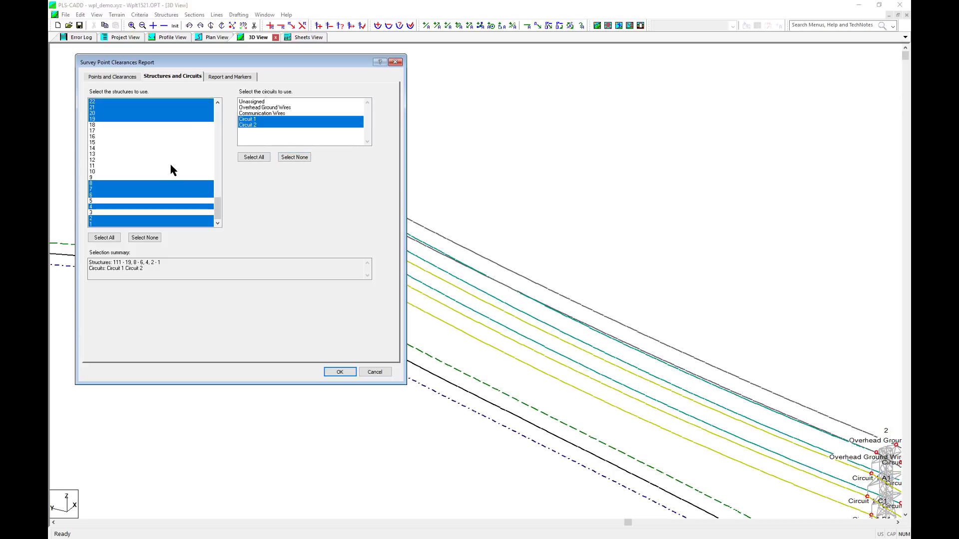
{"action": "left_click", "coordinate": [115, 240]}
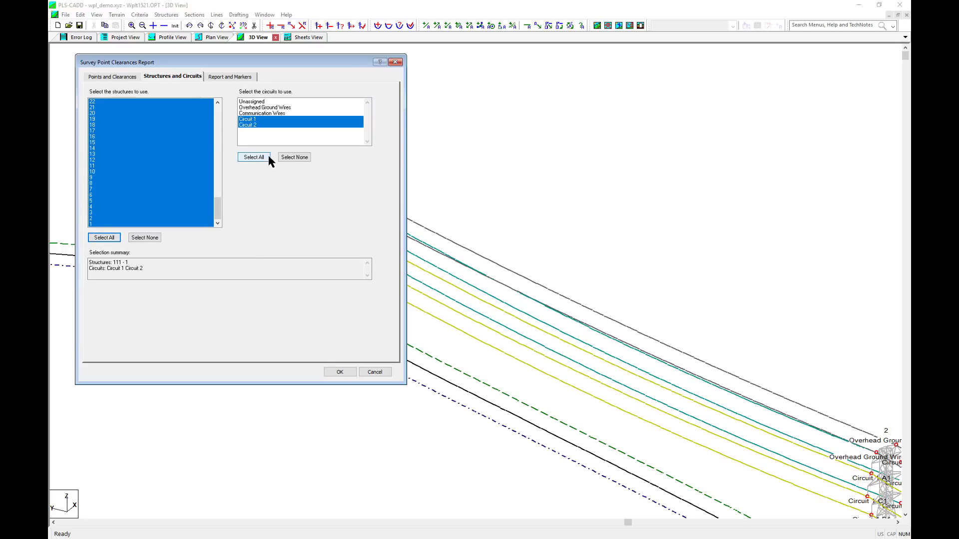
{"action": "left_click", "coordinate": [295, 157]}
{"action": "left_click", "coordinate": [251, 120]}
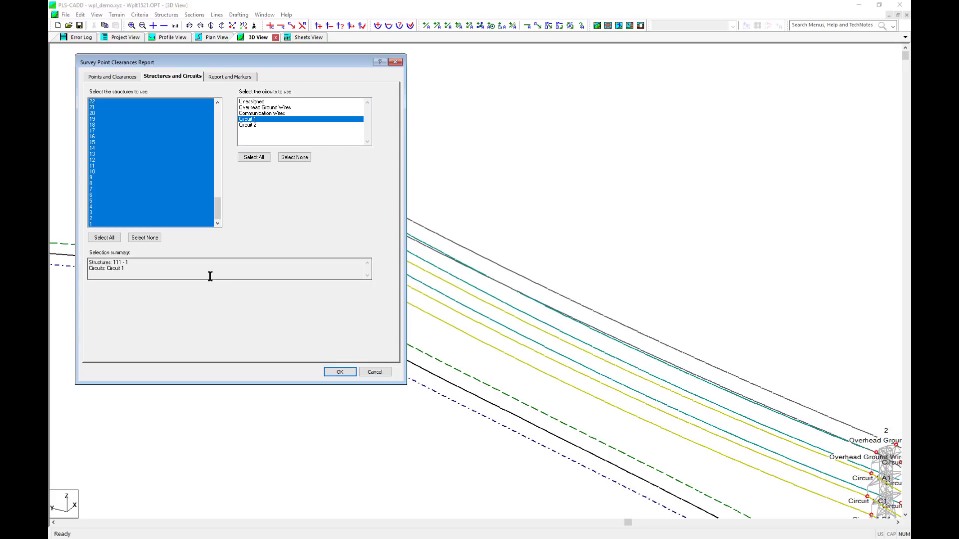
Step: Cancel the clearances report and open the Thermal Rating Report's Structures and Circuits filters
{"action": "left_click", "coordinate": [374, 373]}
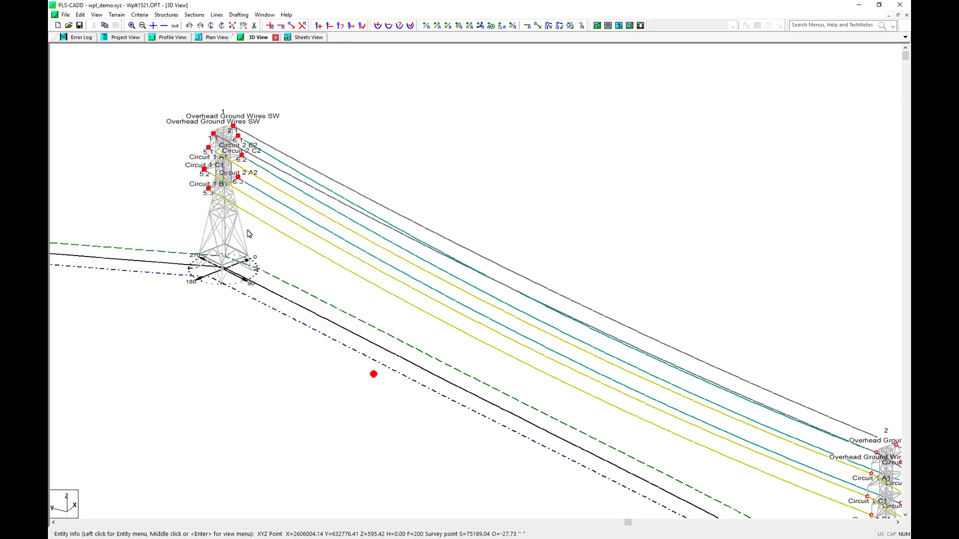
{"action": "left_click", "coordinate": [217, 14]}
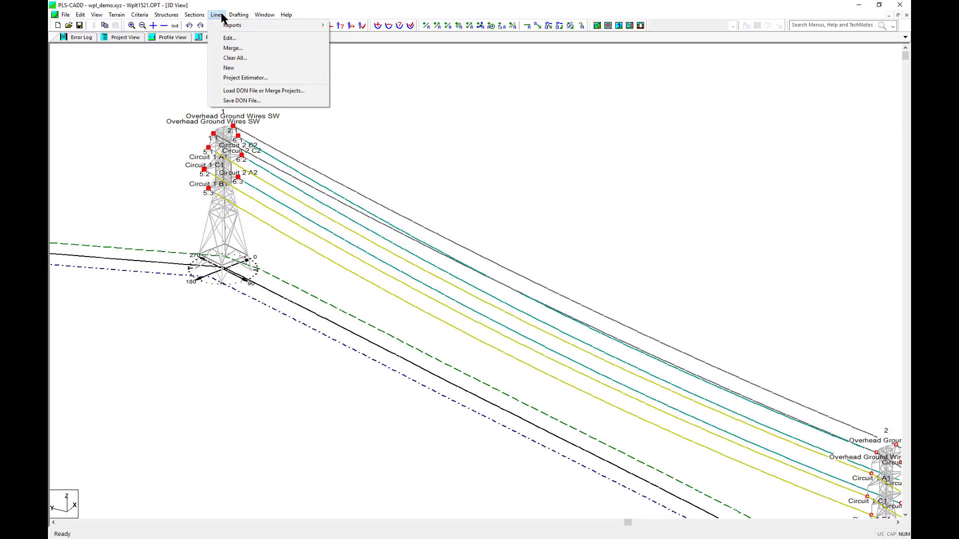
{"action": "mouse_move", "coordinate": [235, 25]}
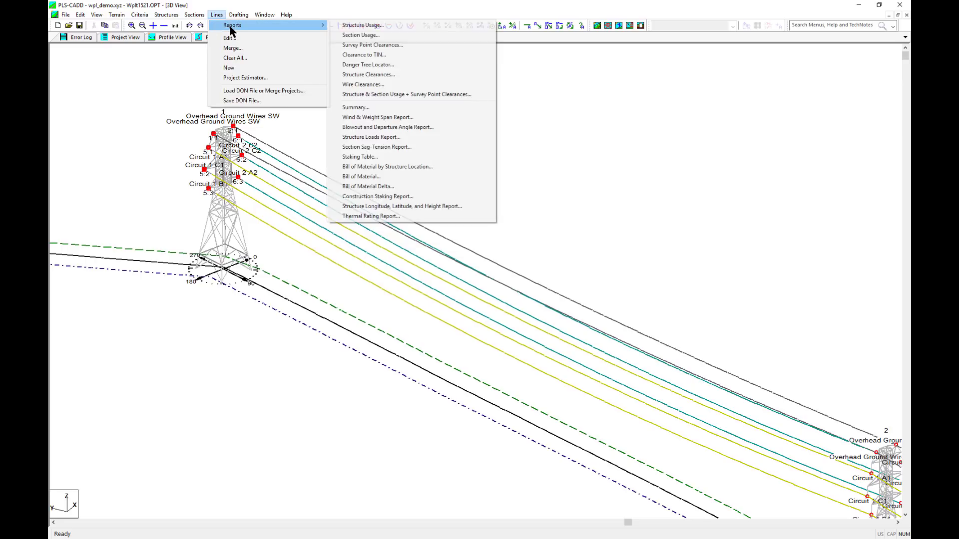
{"action": "left_click", "coordinate": [372, 217]}
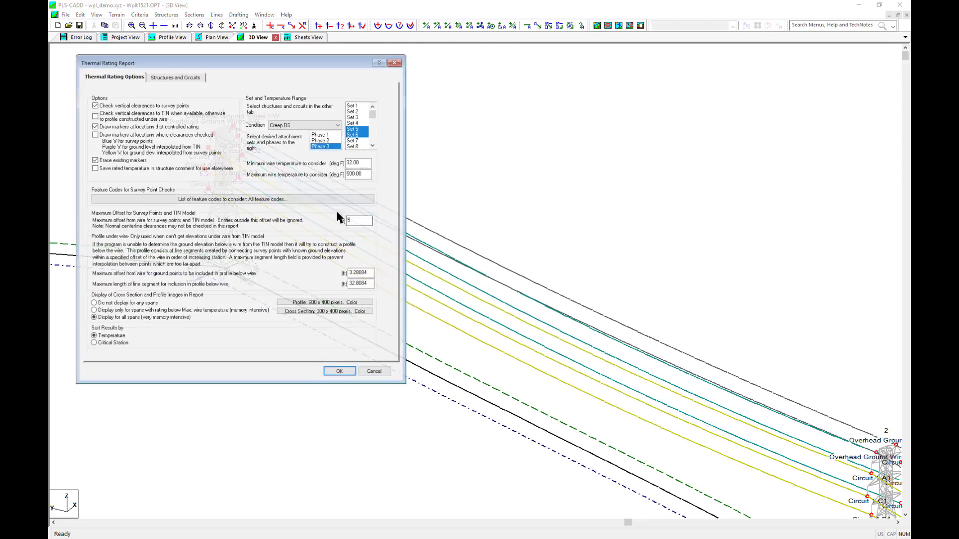
{"action": "left_click", "coordinate": [175, 77]}
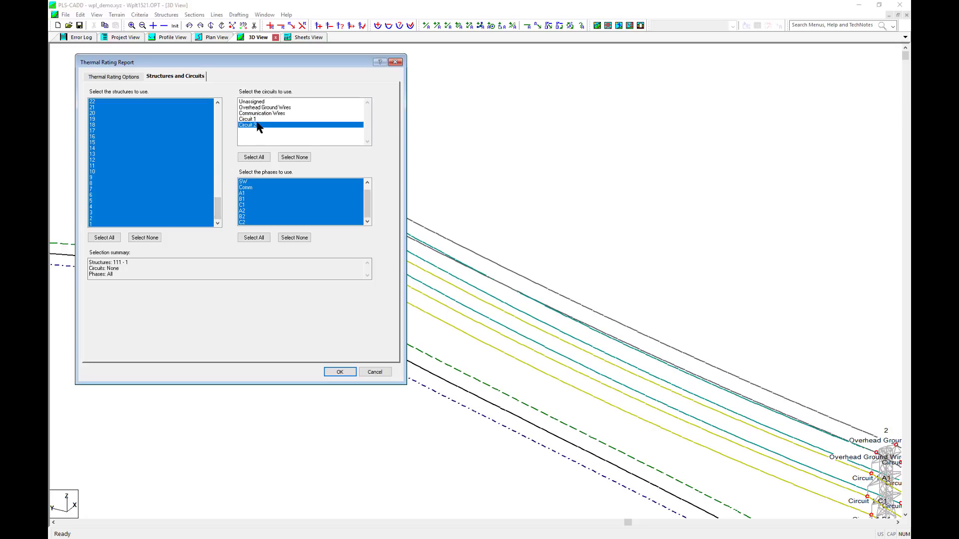
Step: Add Circuit 2, try phase selections, and finish with only Unassigned phases selected
{"action": "left_click", "coordinate": [254, 158]}
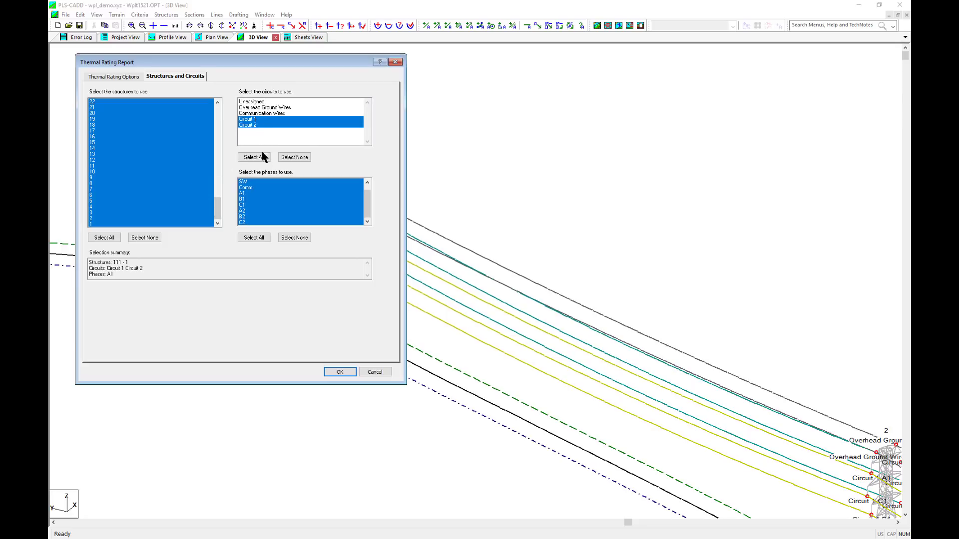
{"action": "left_click", "coordinate": [295, 237]}
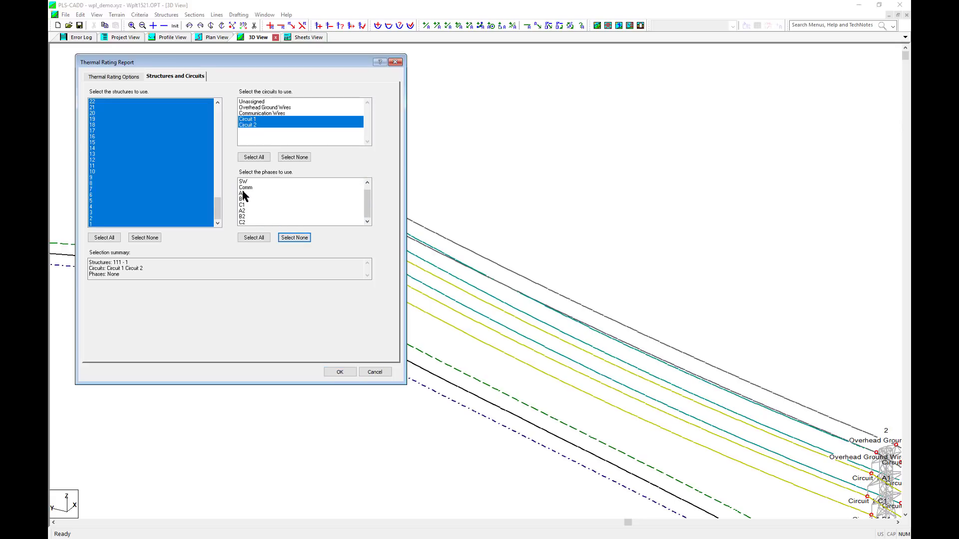
{"action": "left_click_drag", "start_coordinate": [243, 195], "coordinate": [249, 209]}
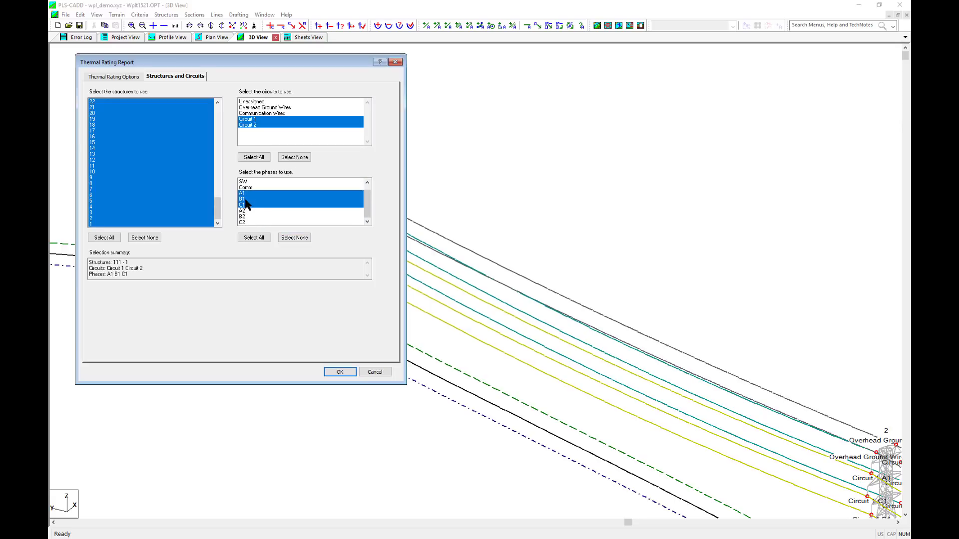
{"action": "key", "text": "shift+Up"}
{"action": "key", "text": "shift+Up"}
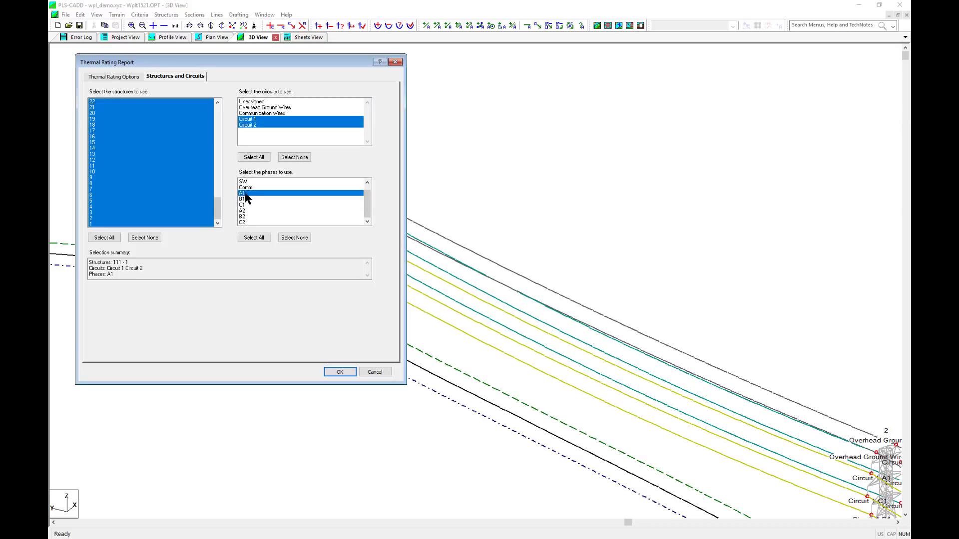
{"action": "left_click", "coordinate": [245, 194], "text": "ctrl"}
{"action": "left_click_drag", "start_coordinate": [246, 223], "coordinate": [248, 214]}
{"action": "scroll", "coordinate": [327, 205], "scroll_direction": "up", "scroll_amount": 1}
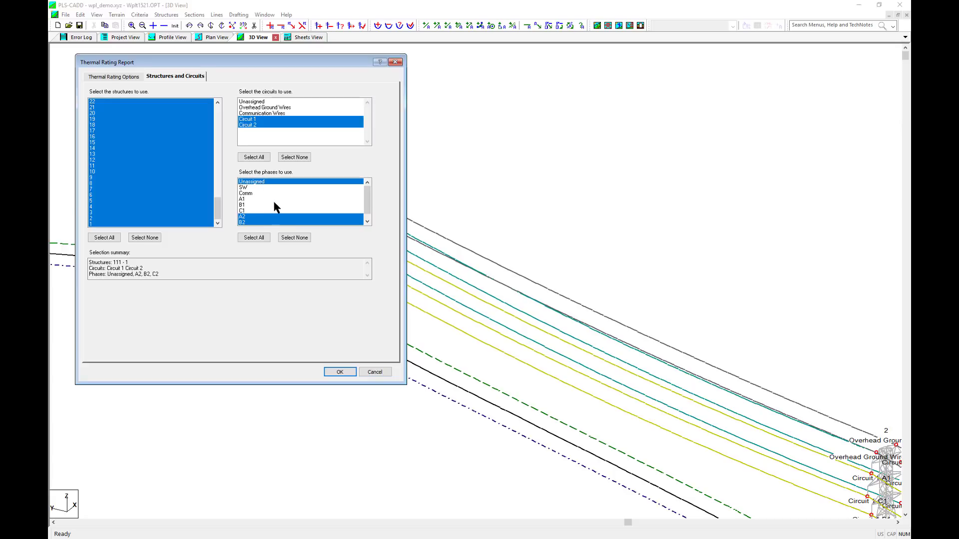
{"action": "left_click", "coordinate": [290, 237]}
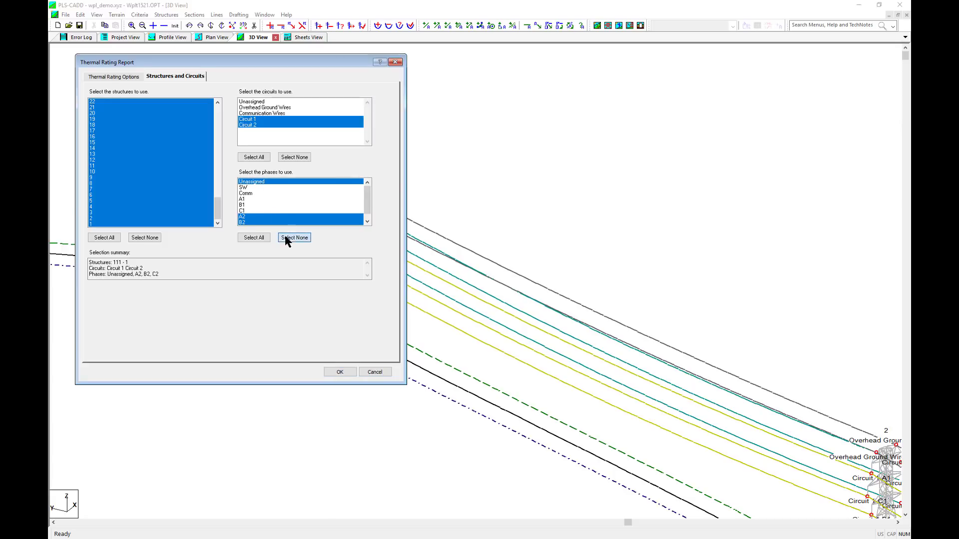
{"action": "left_click", "coordinate": [256, 183]}
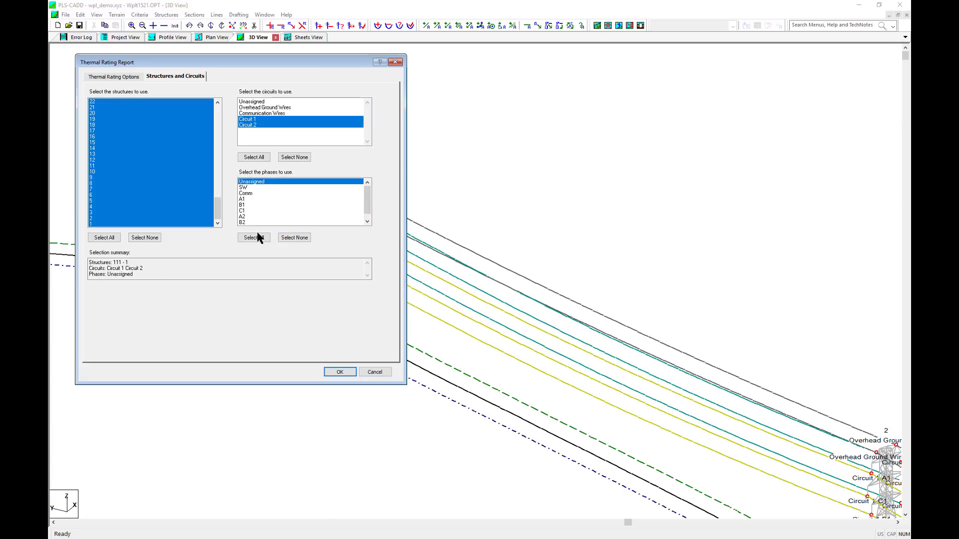
{"action": "left_click", "coordinate": [374, 372]}
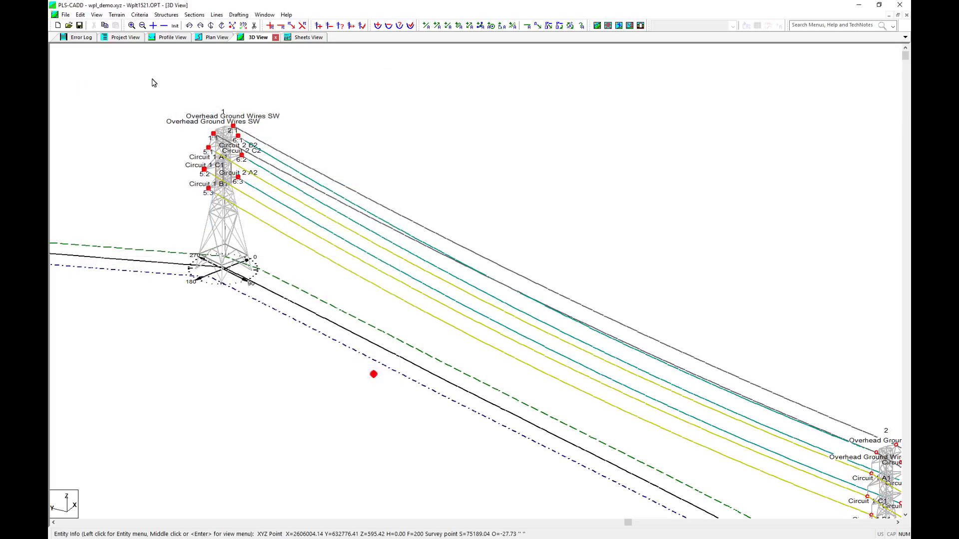